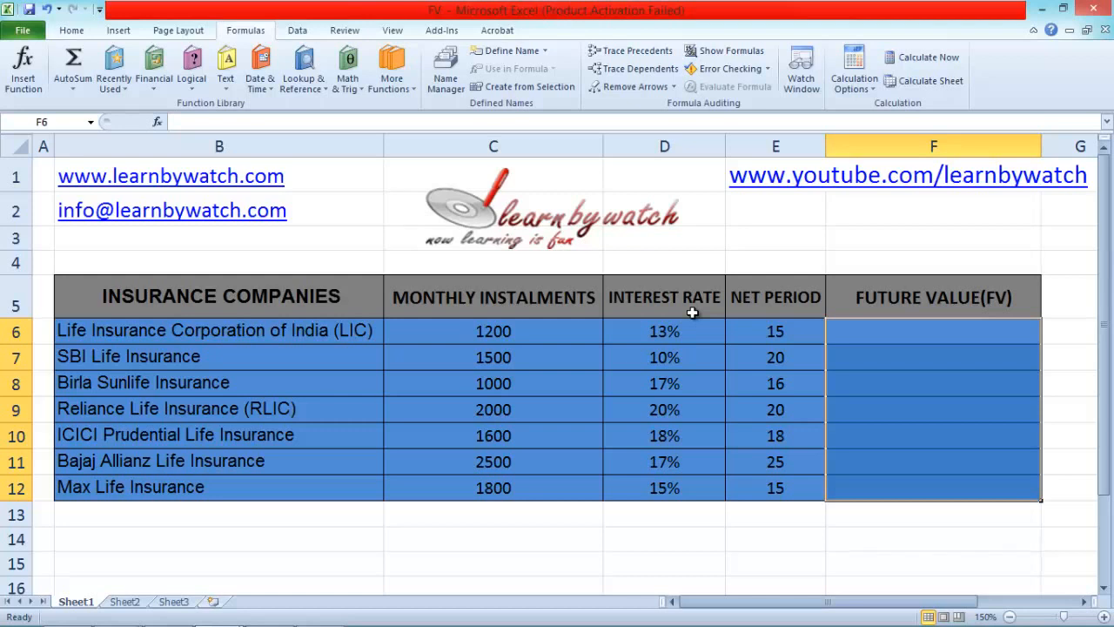
Step: Review the insurance table's company names, monthly instalments, interest rates, net periods and empty future value column
click(262, 293)
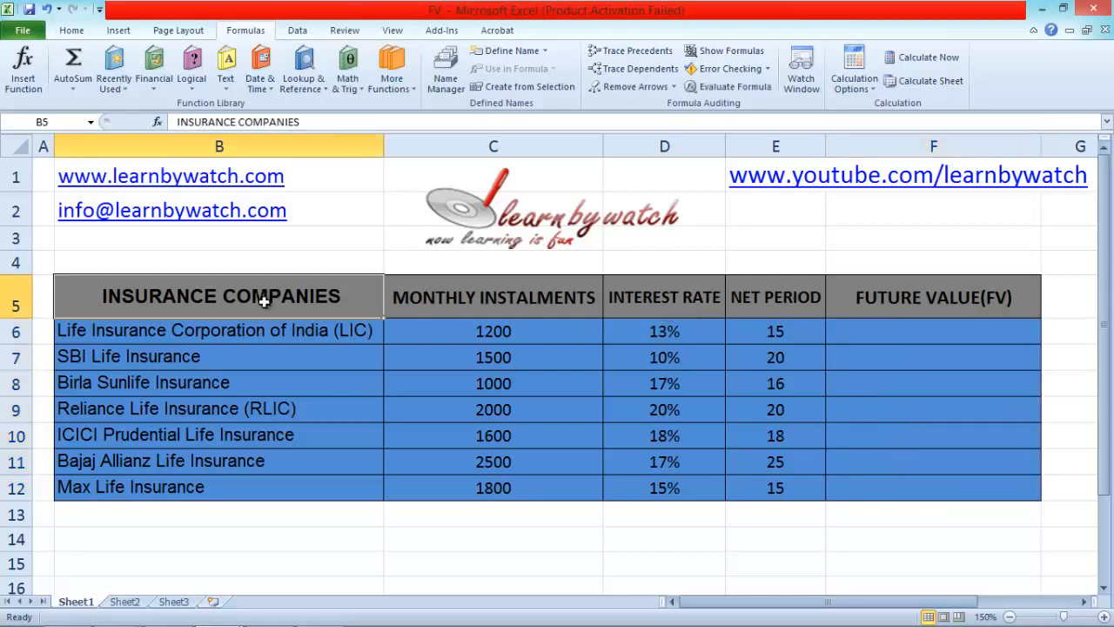
click(250, 331)
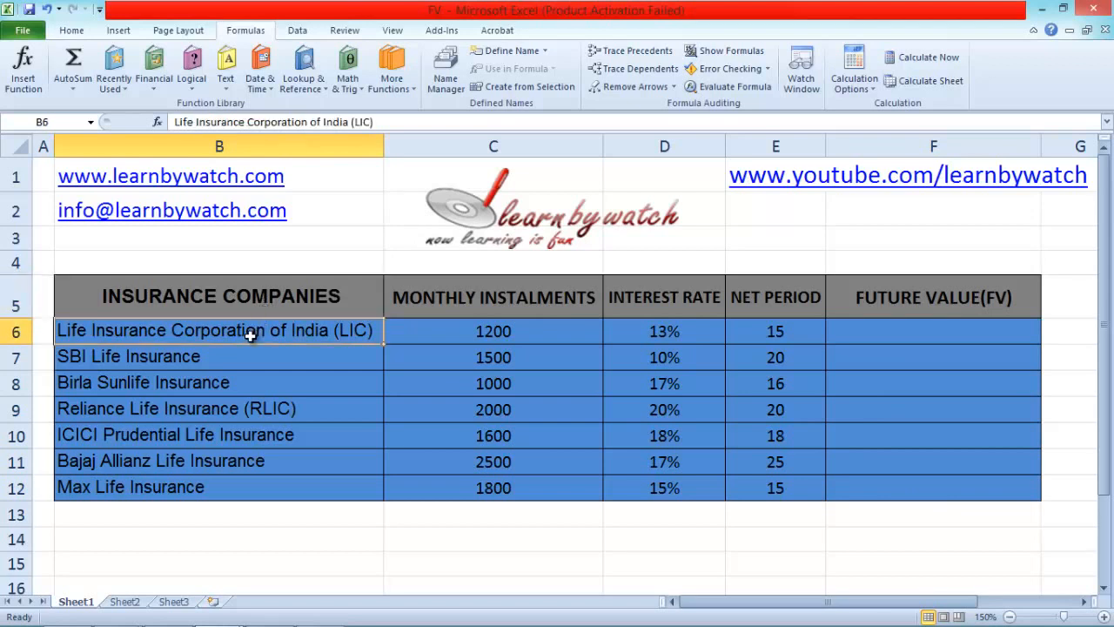
click(241, 358)
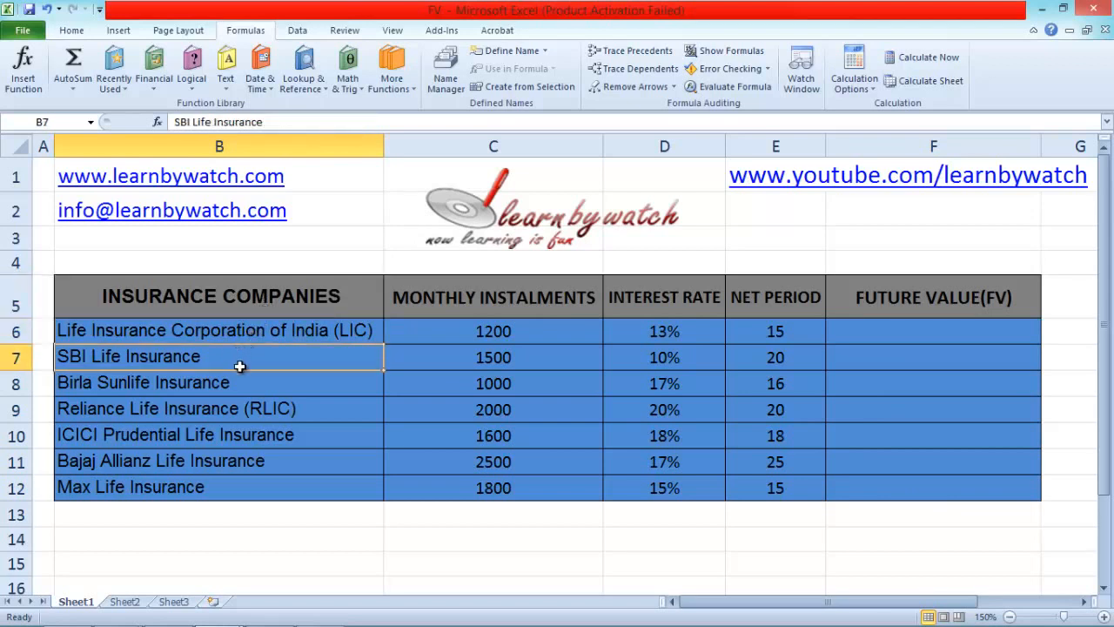
click(242, 385)
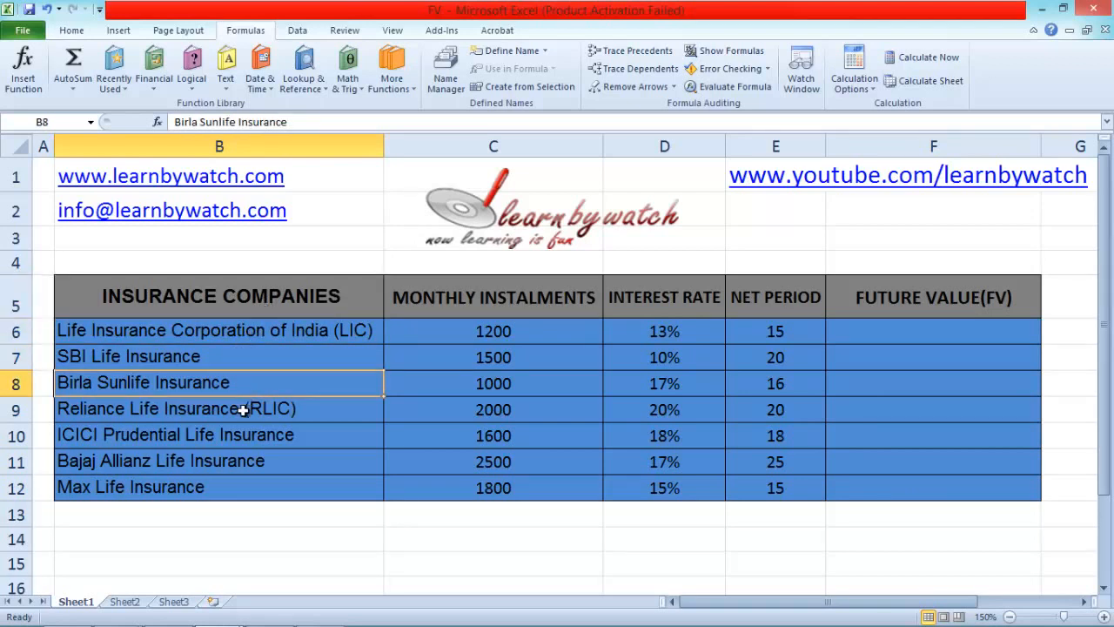
click(243, 411)
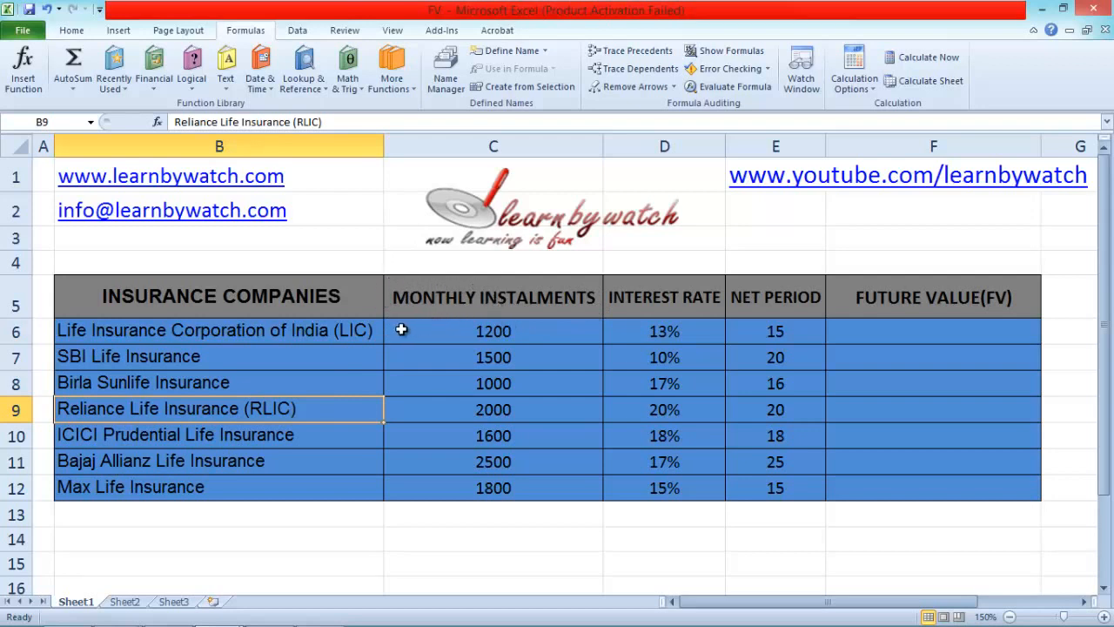
click(492, 337)
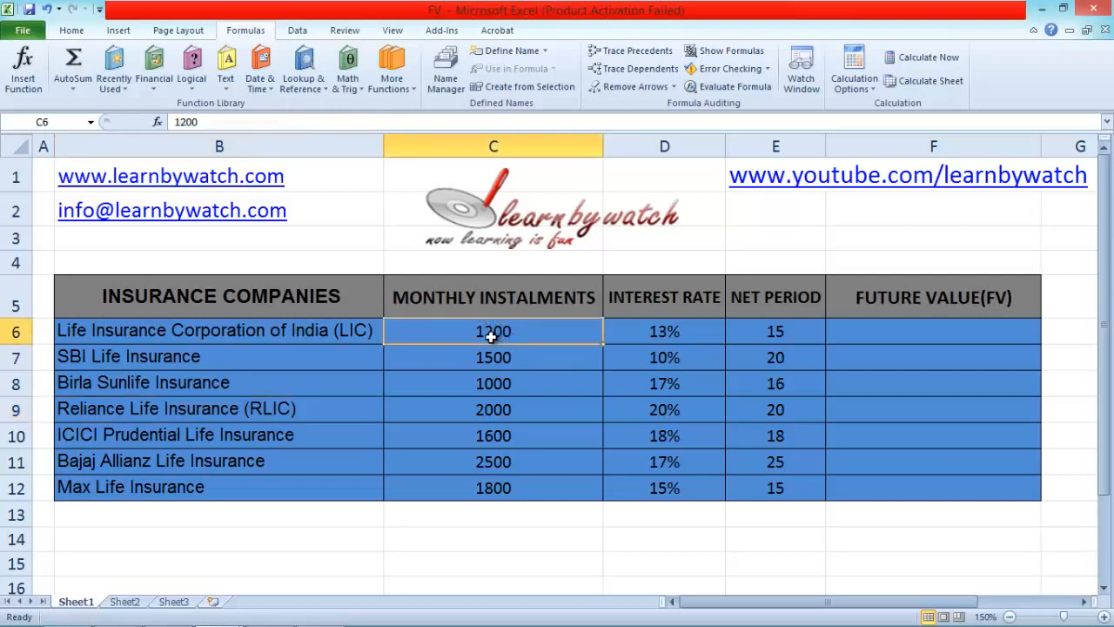
click(661, 304)
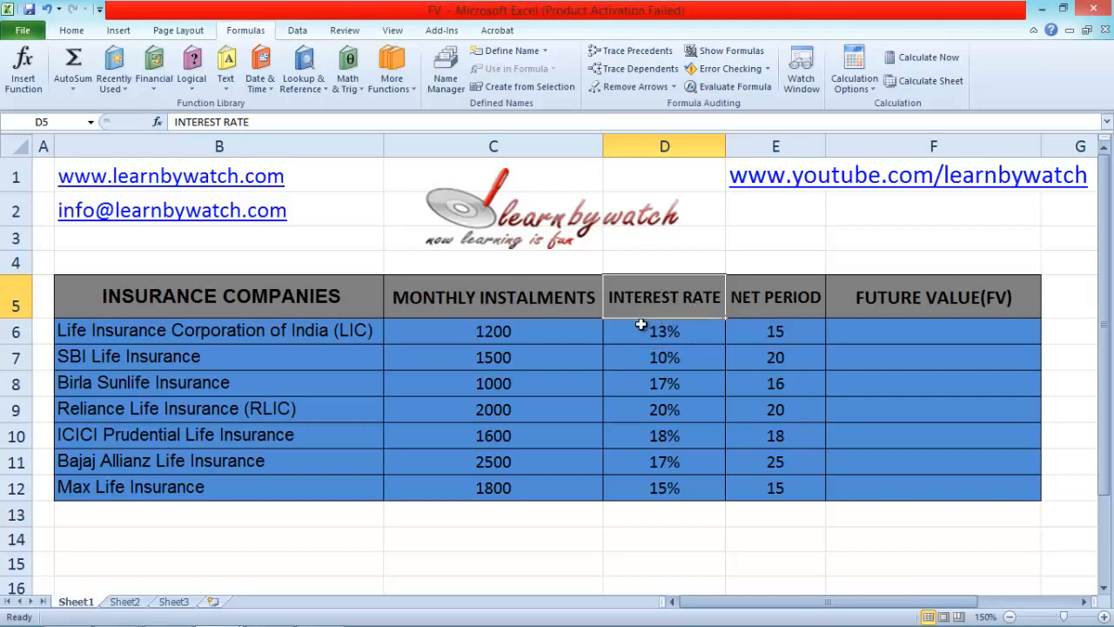
click(757, 306)
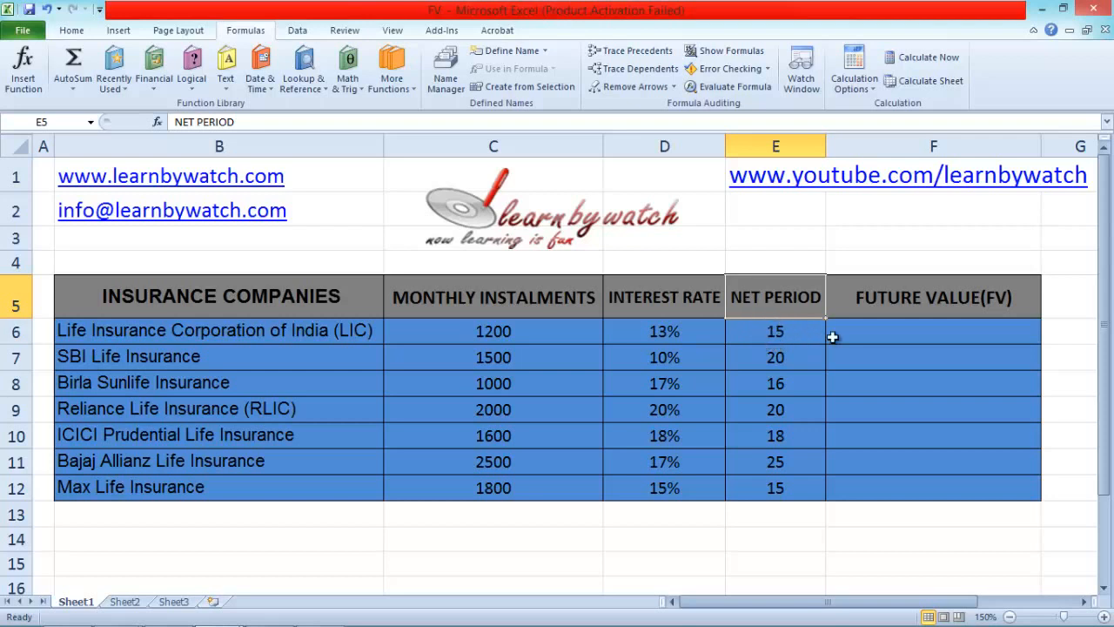
click(891, 338)
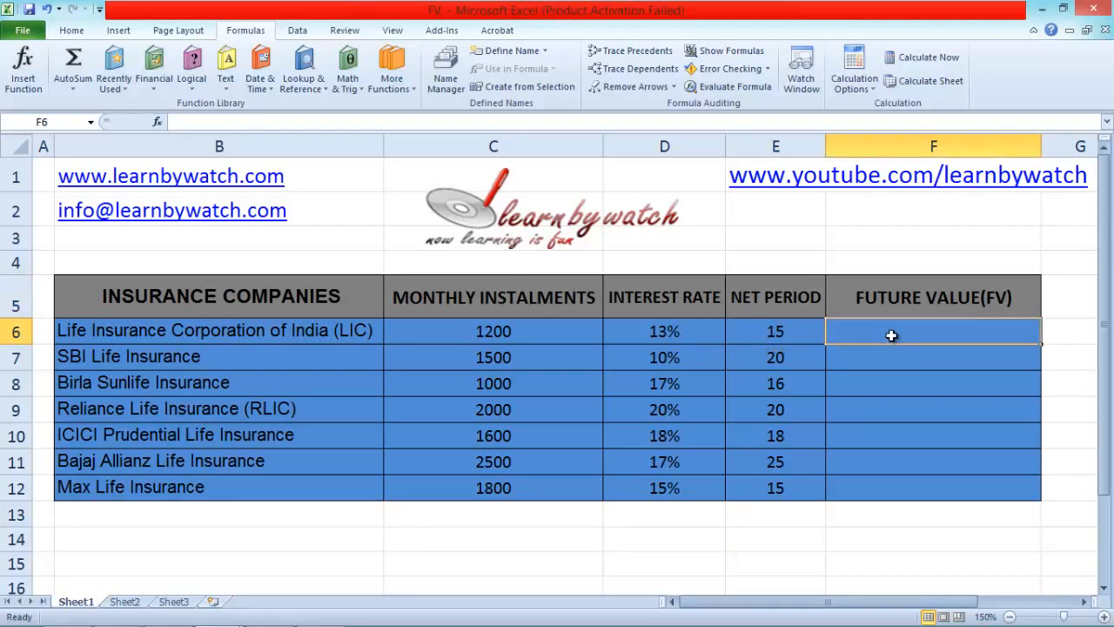
key(Left)
key(Left)
key(Left)
Step: Start an FV formula in cell F6 with the monthly rate D6/12 as its first argument
click(888, 334)
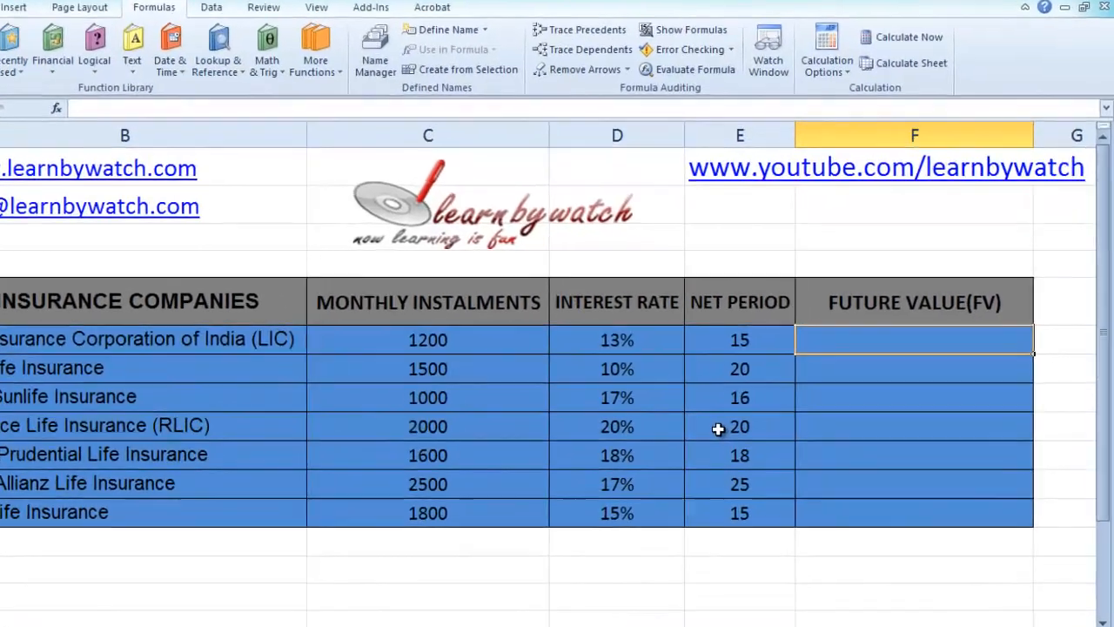
text(=)
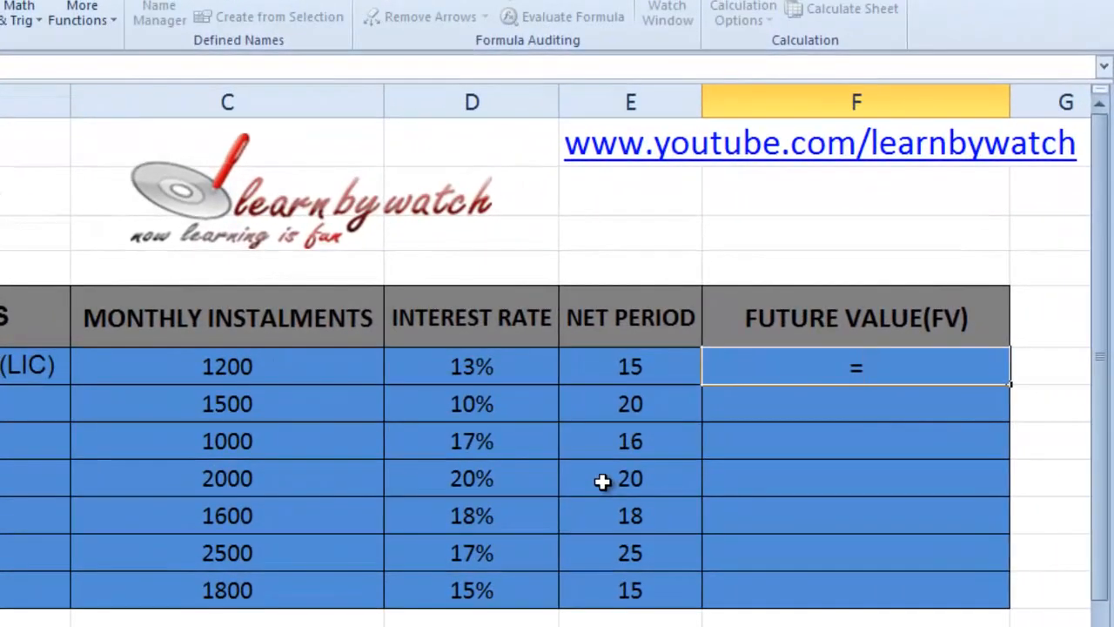
text(FV)
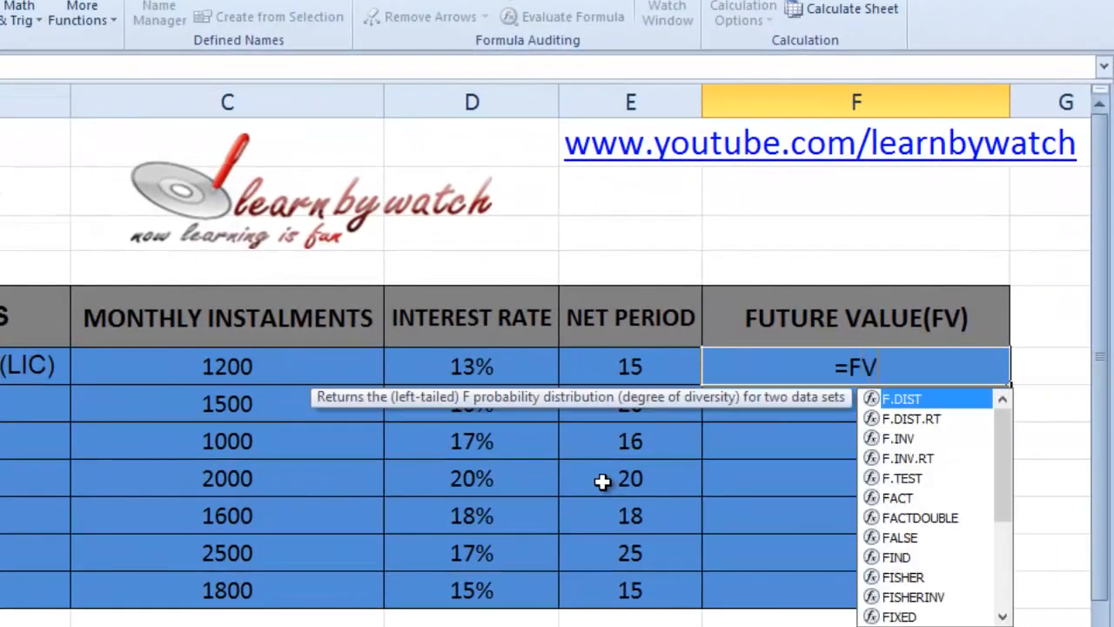
text(()
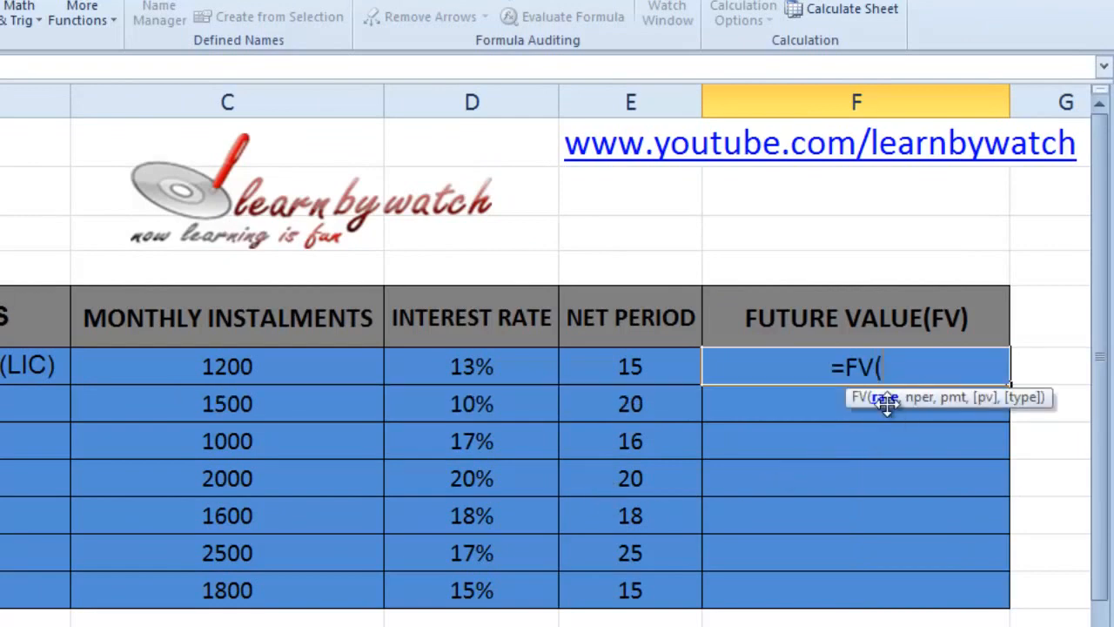
click(468, 367)
text(/)
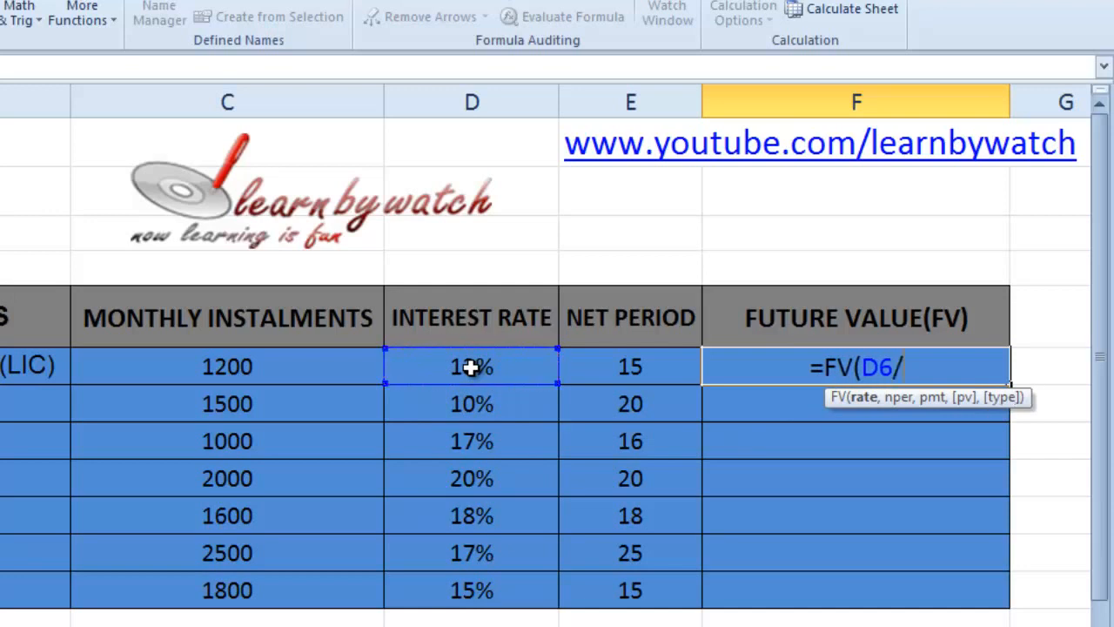
text(12)
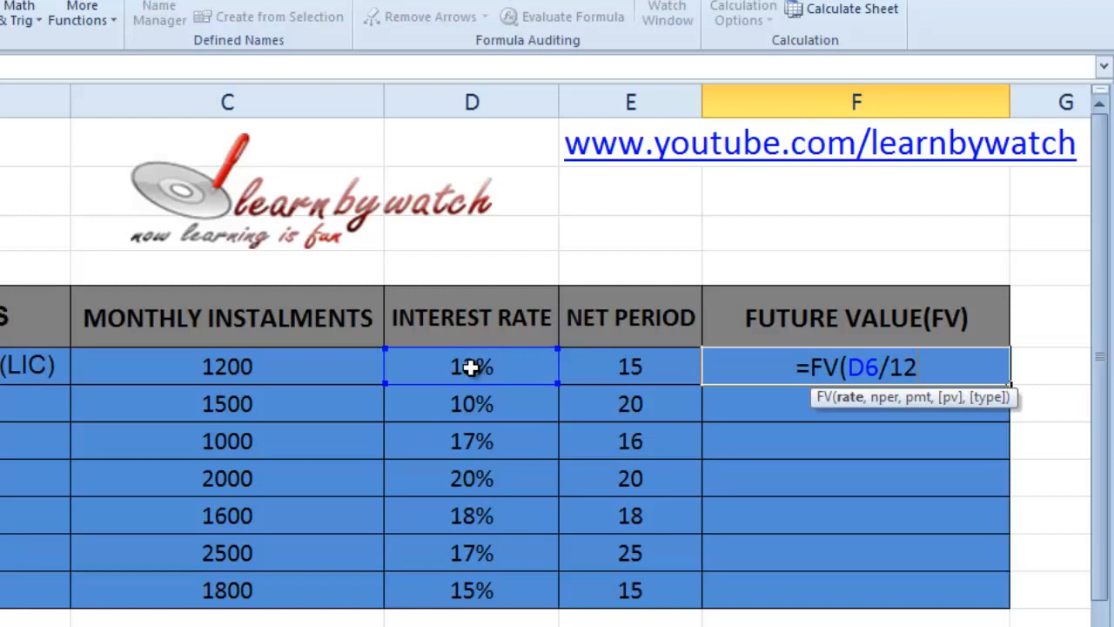
text(,)
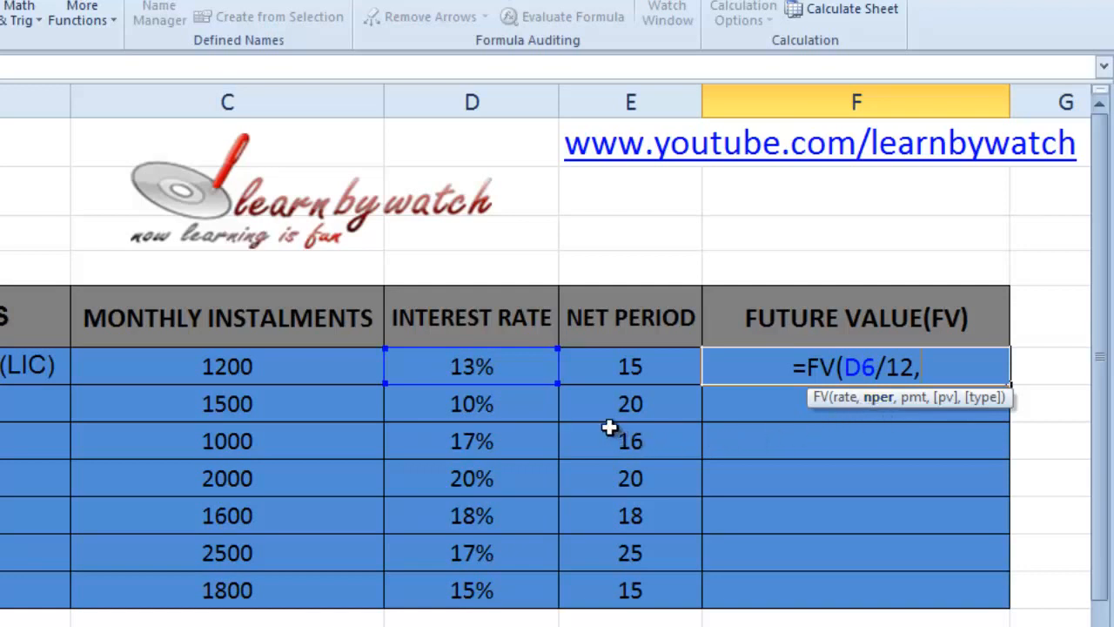
Step: Add E6*12 as the number of payment periods in the F6 formula
click(629, 367)
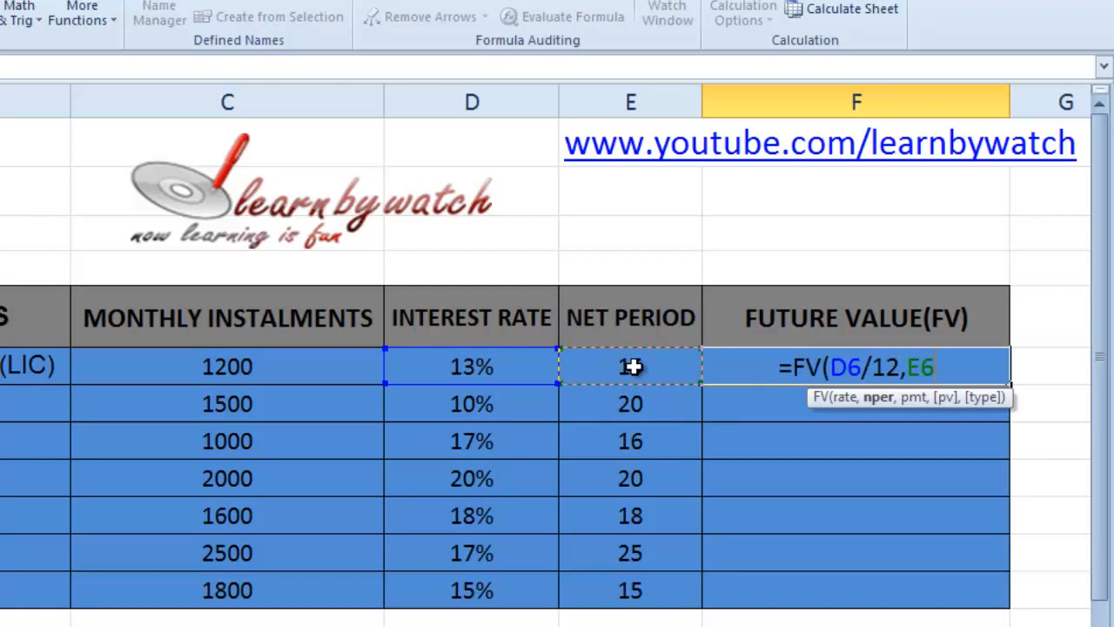
text(*12)
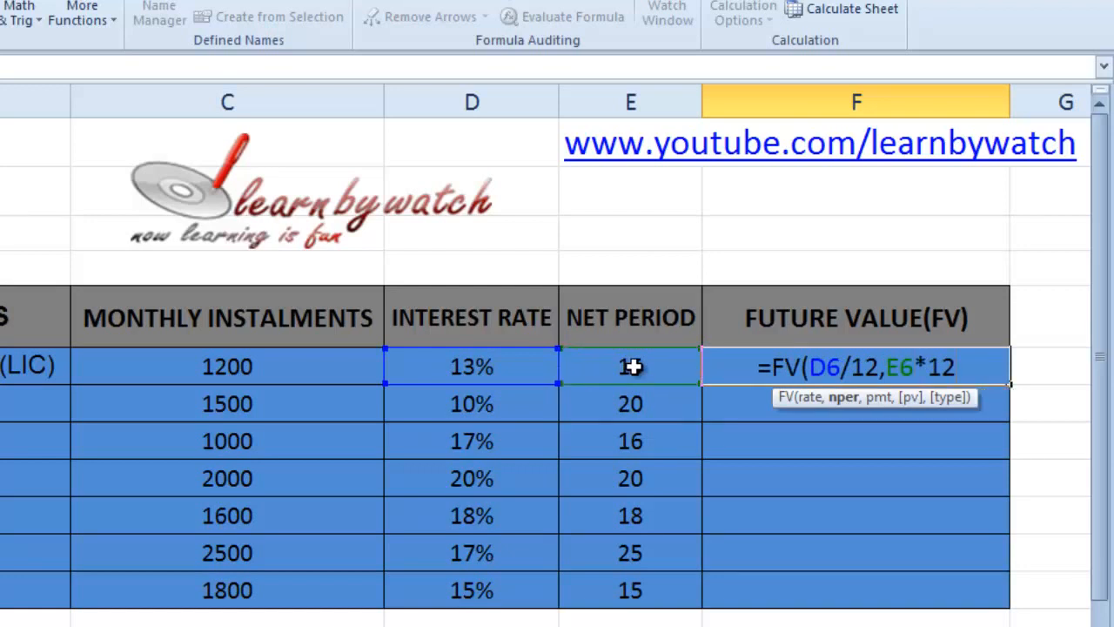
scroll(849, 407, right, 1)
text(,)
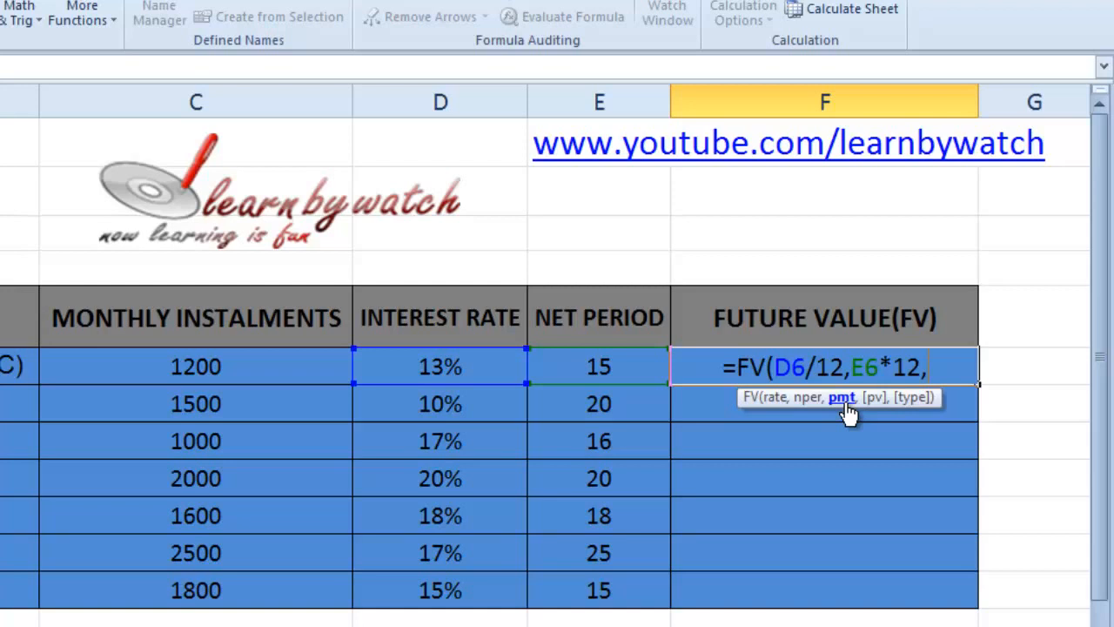
Step: Finish the F6 formula with C6 as the payment, 0 as the present value and 1 as the type
click(242, 369)
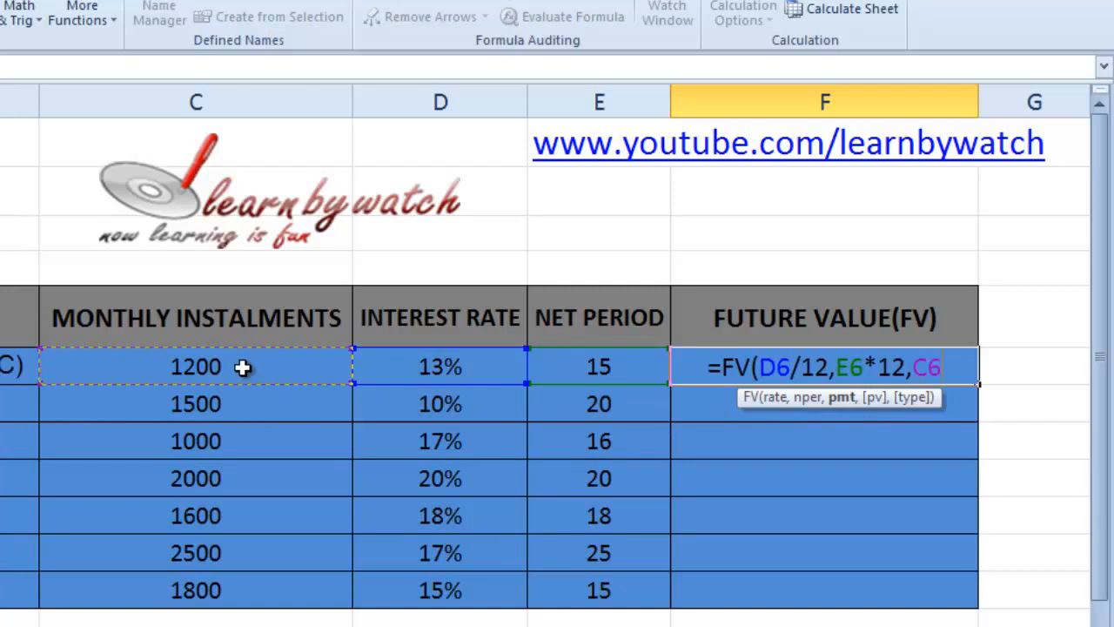
text(,)
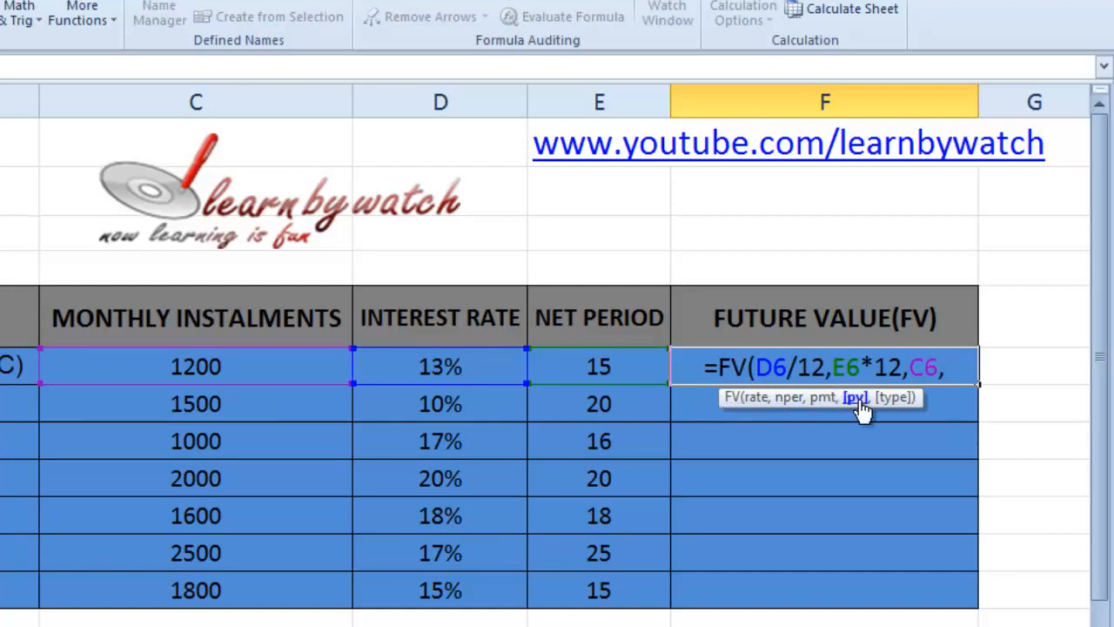
text(0,)
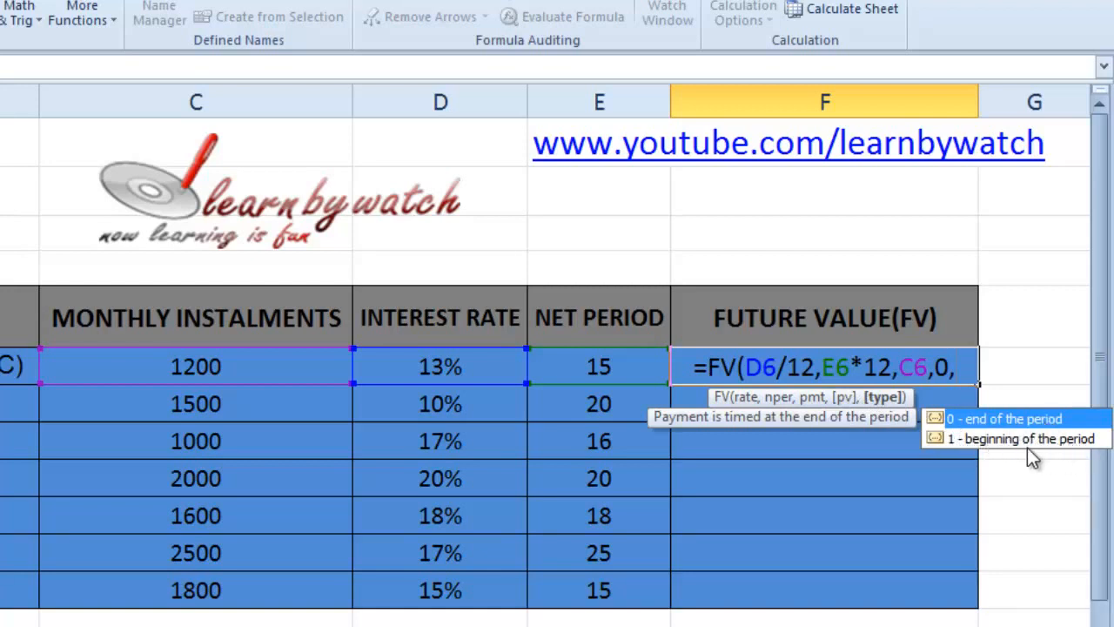
text(1)
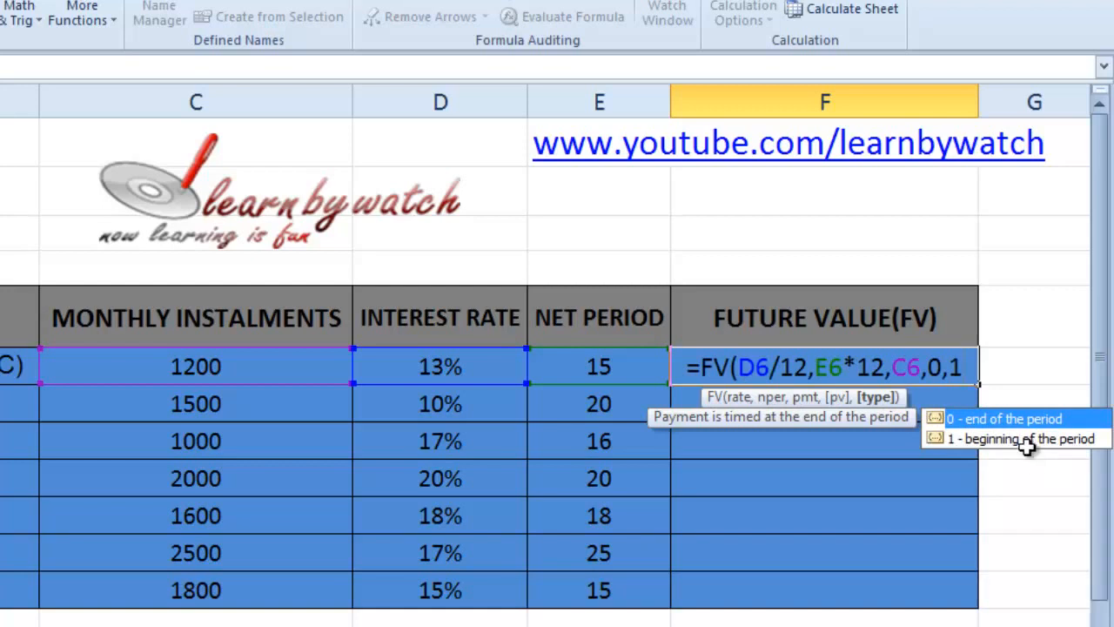
text())
key(Return)
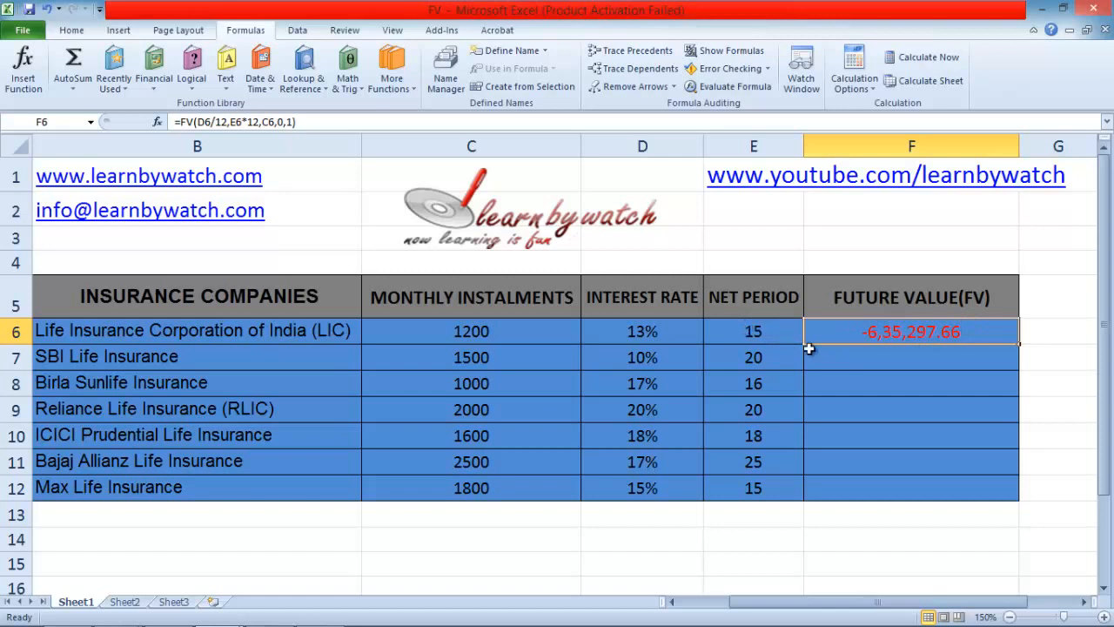
Step: Negate the future value formula in F6 by adding a minus sign before FV
double_click(871, 335)
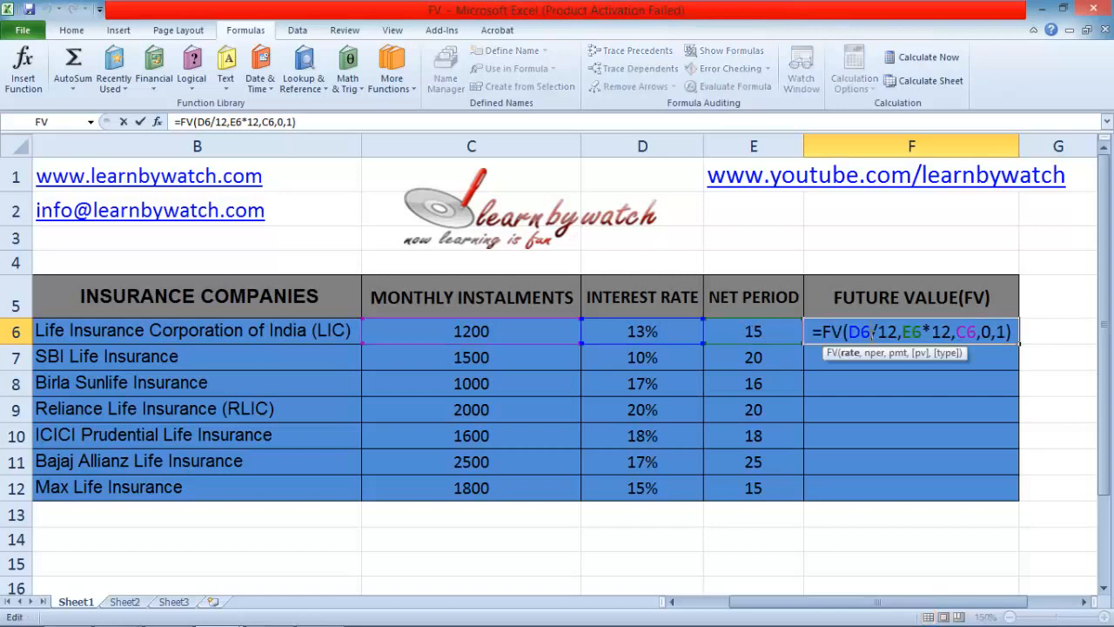
click(826, 331)
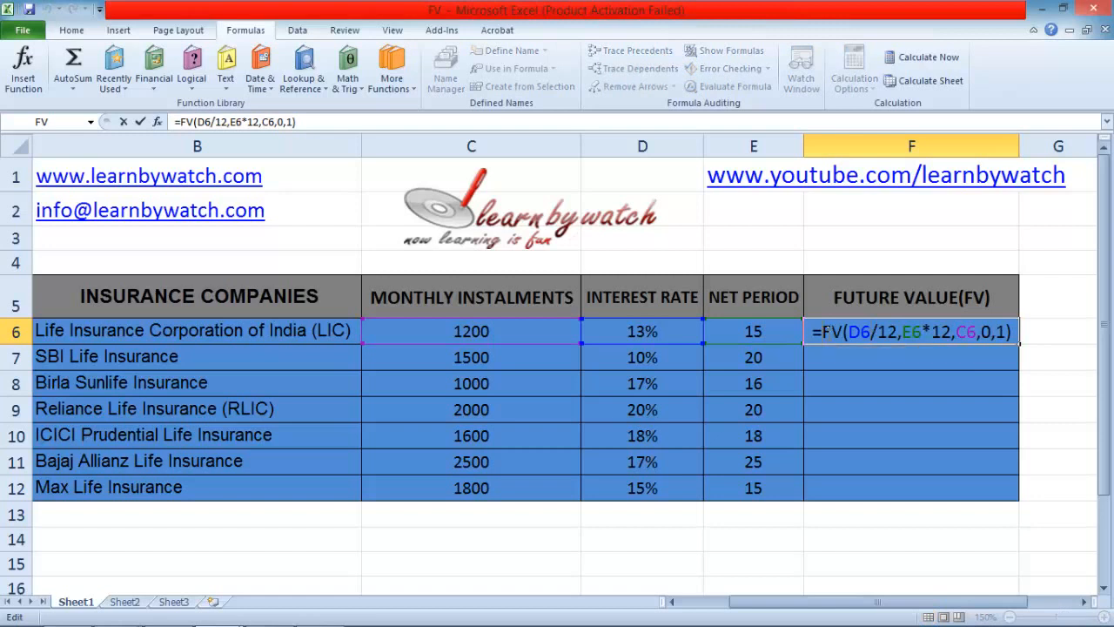
text(-)
key(Return)
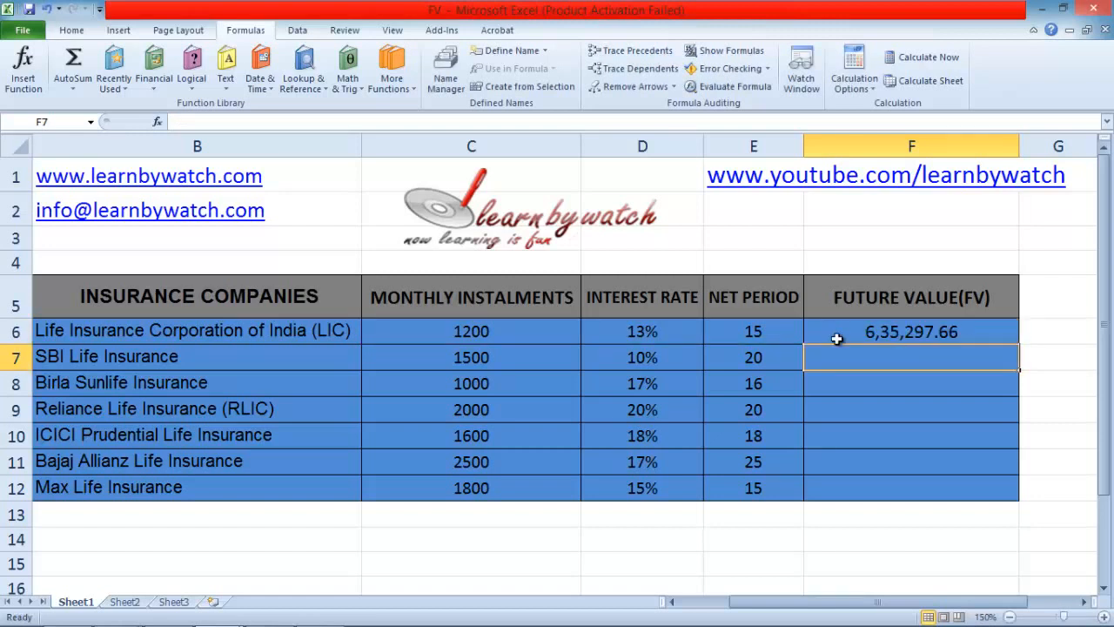
Step: Fill the future value formula from F6 down through F12 and undo the fill
click(954, 331)
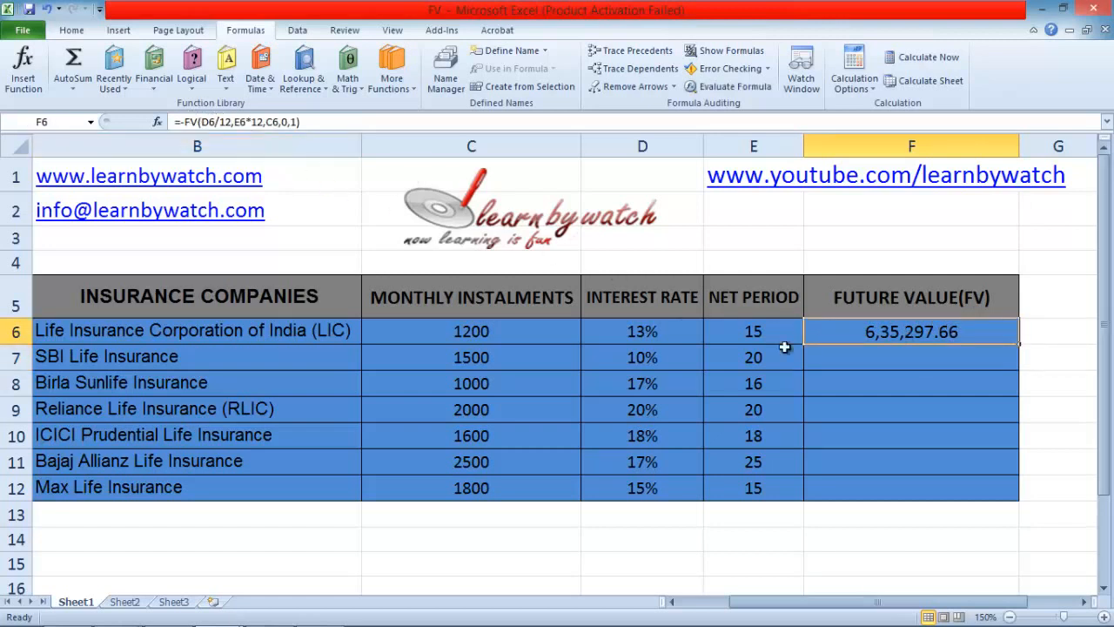
drag(1019, 346, 1017, 470)
drag(1018, 492, 1018, 499)
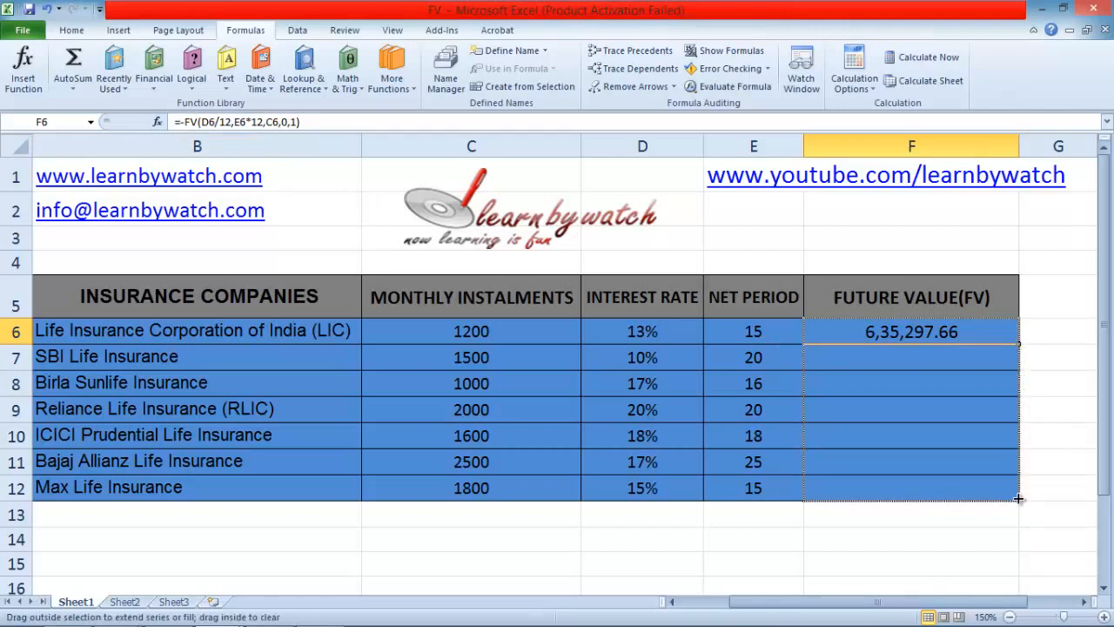
drag(1018, 498, 1019, 499)
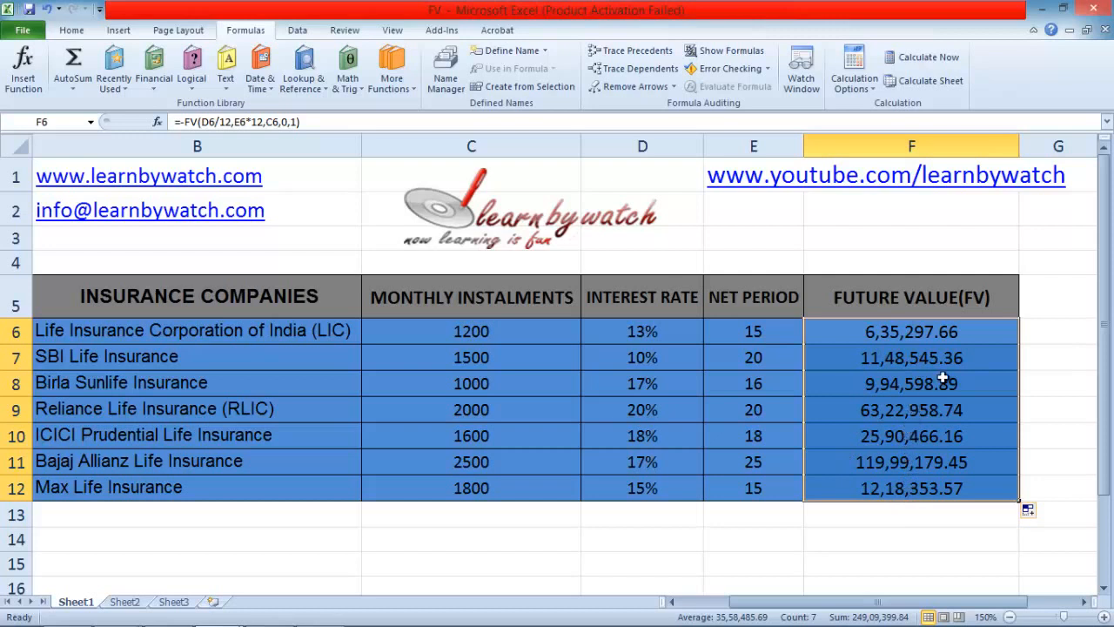
key(ctrl+z)
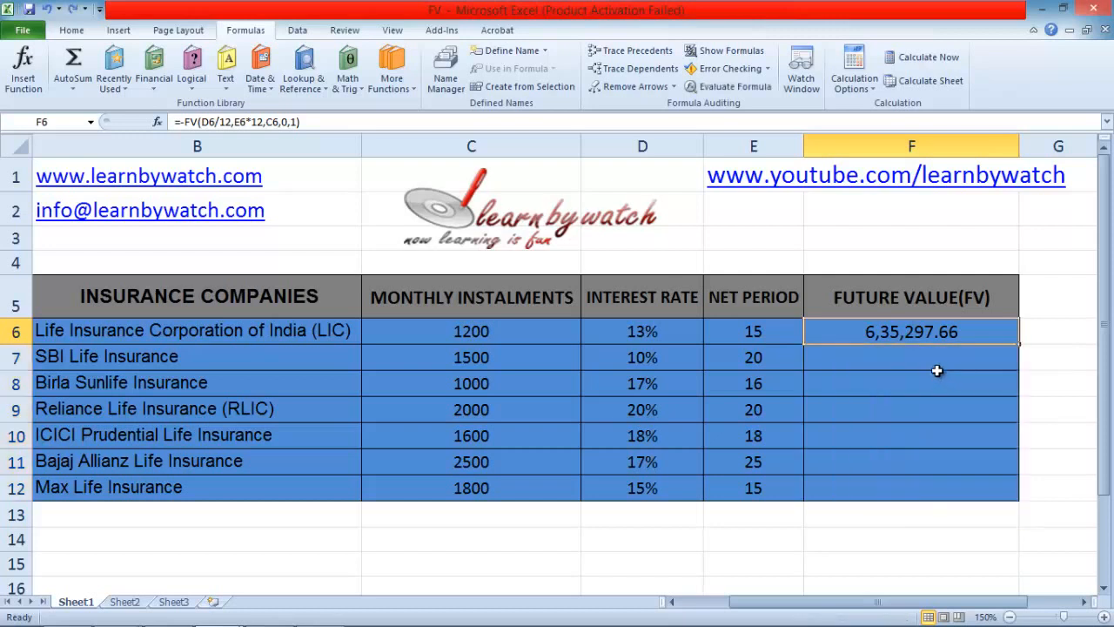
Step: Search the Insert Function dialog for FV and open its function arguments for cell F7
click(929, 364)
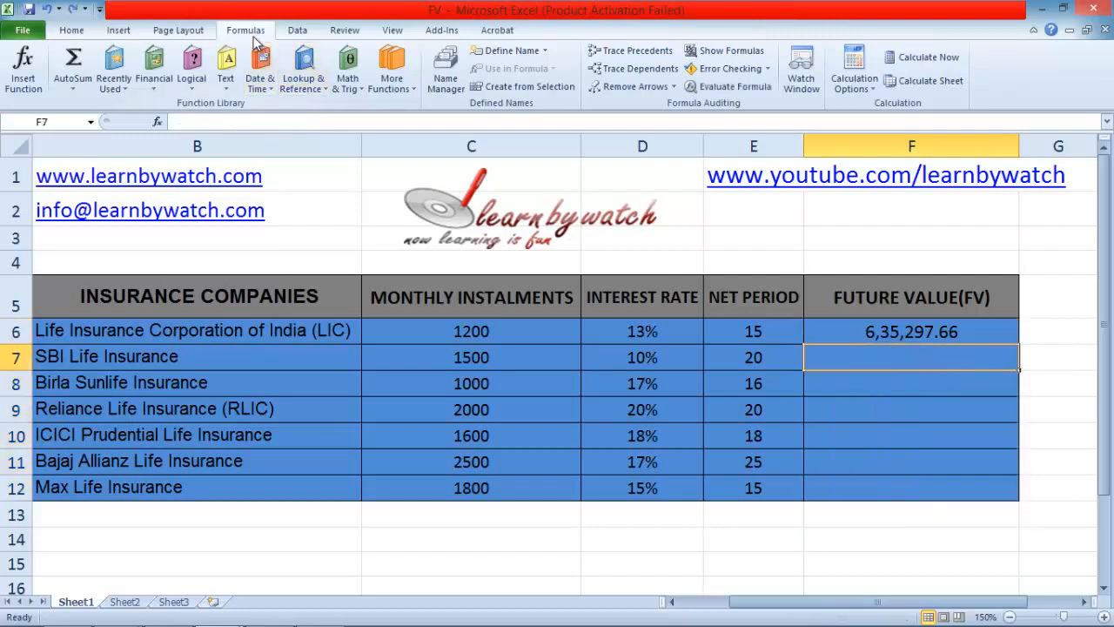
click(24, 65)
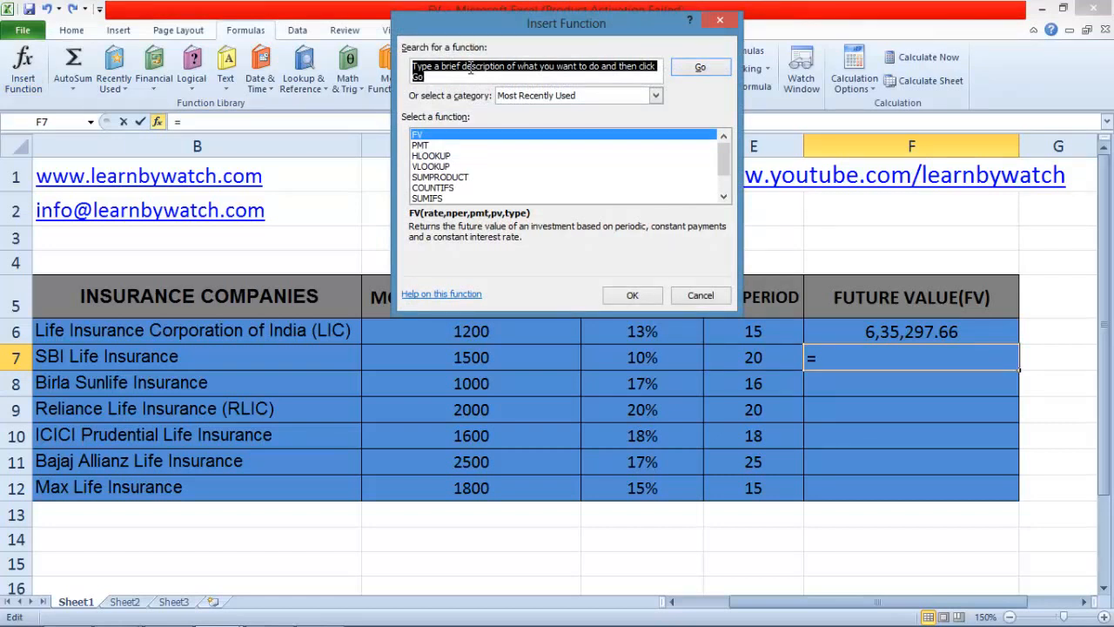
text(FV)
click(699, 67)
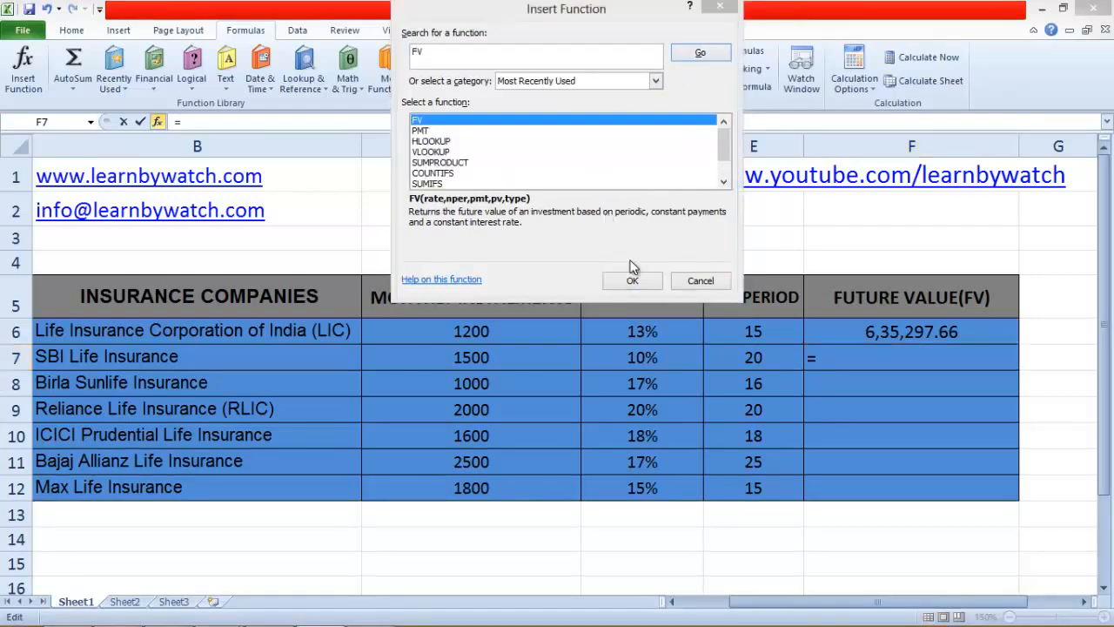
click(634, 282)
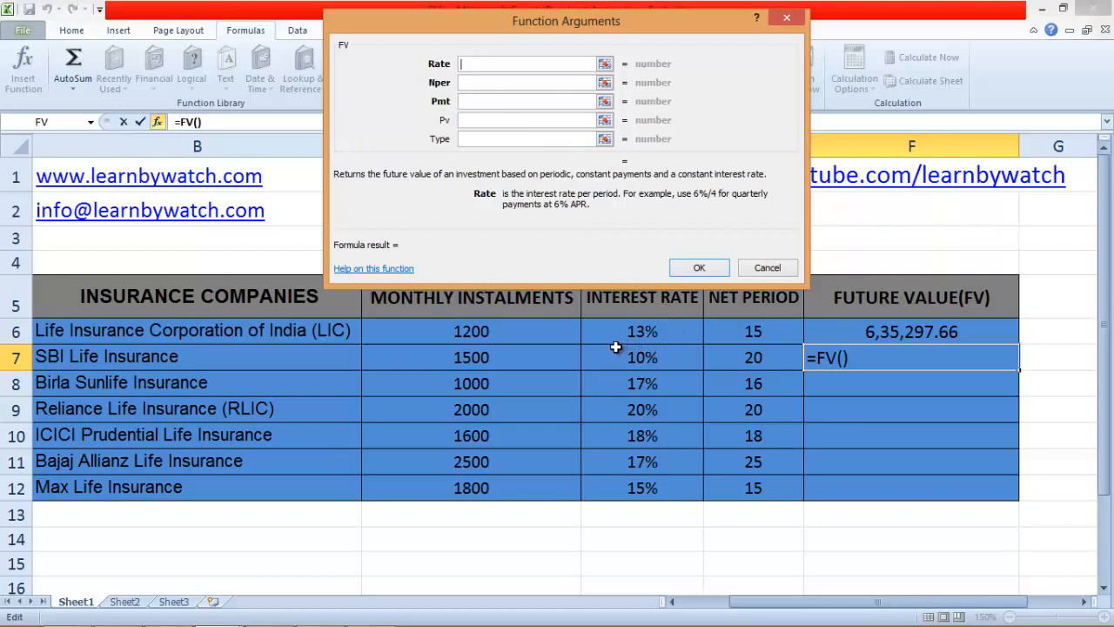
Step: Set the FV rate argument for F7 to D7/12 and the number of periods to E7*12
click(649, 357)
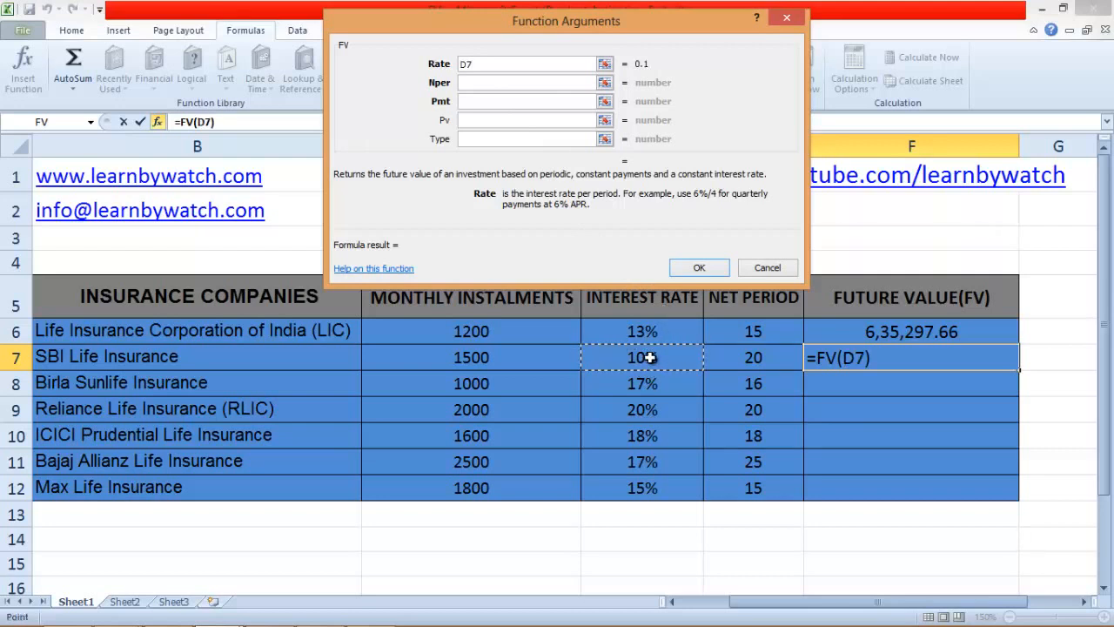
text(/12)
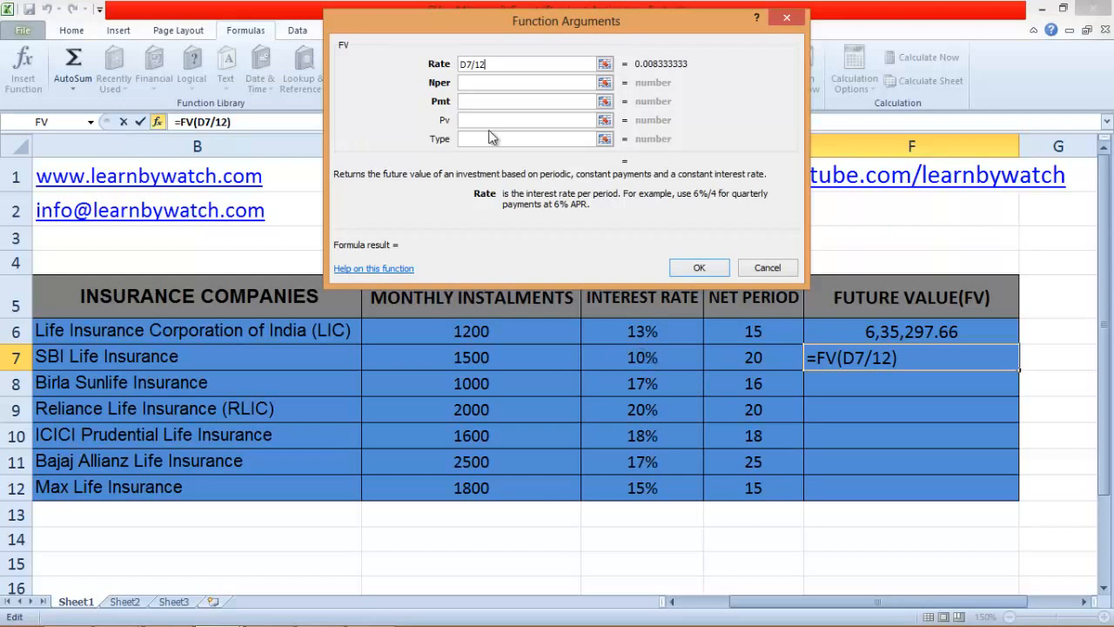
click(468, 83)
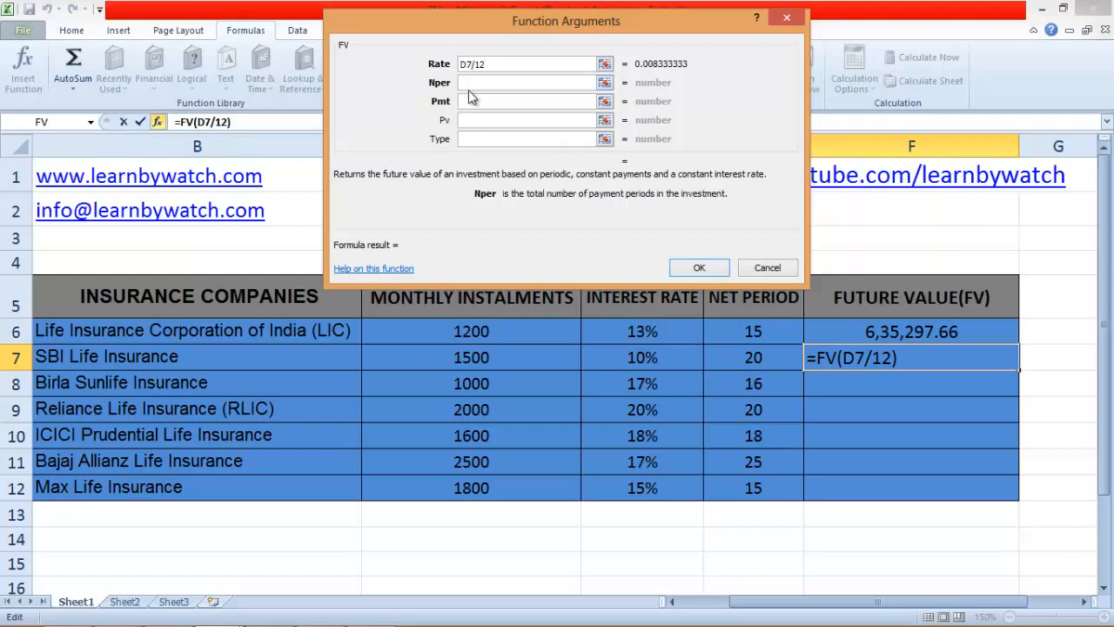
click(751, 359)
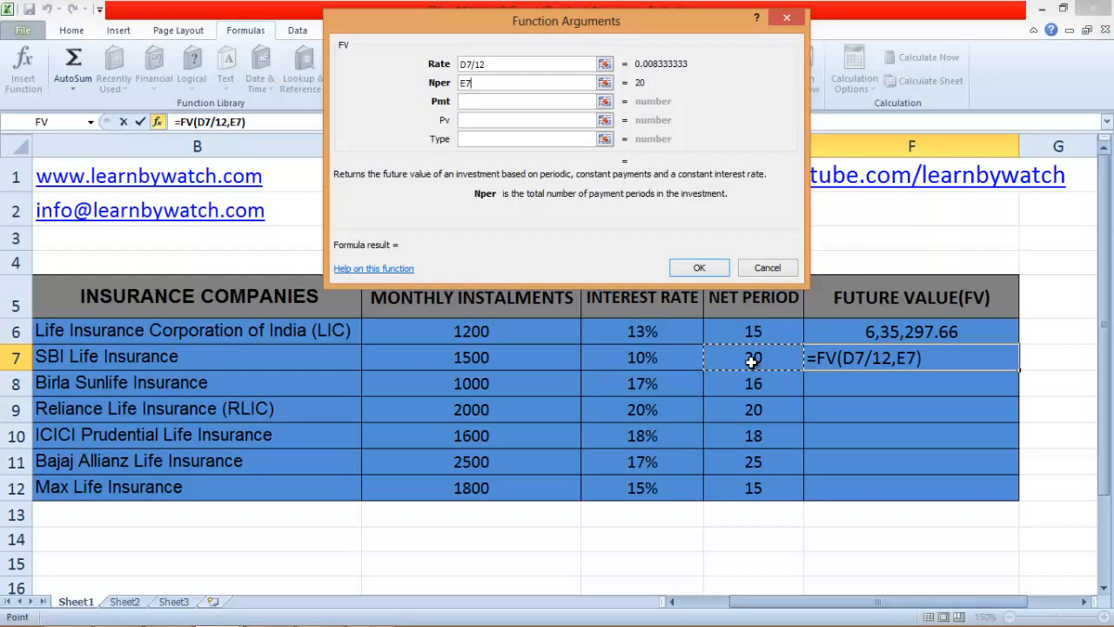
text(*12)
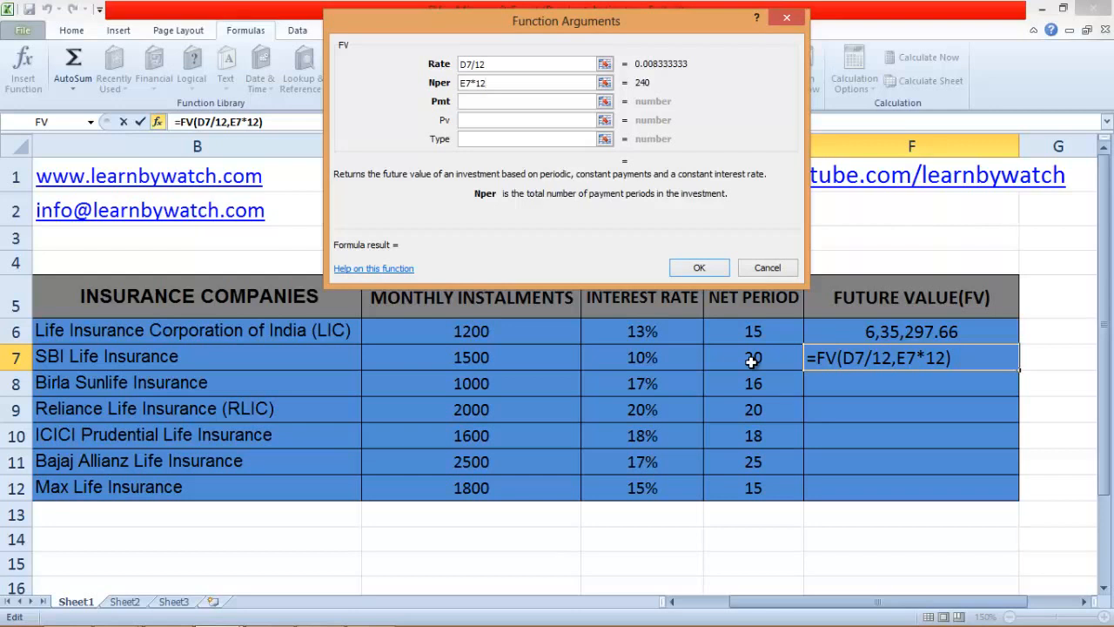
Step: Complete the F7 function arguments with C7 as the payment, 0 as the present value and 1 as the type
click(472, 101)
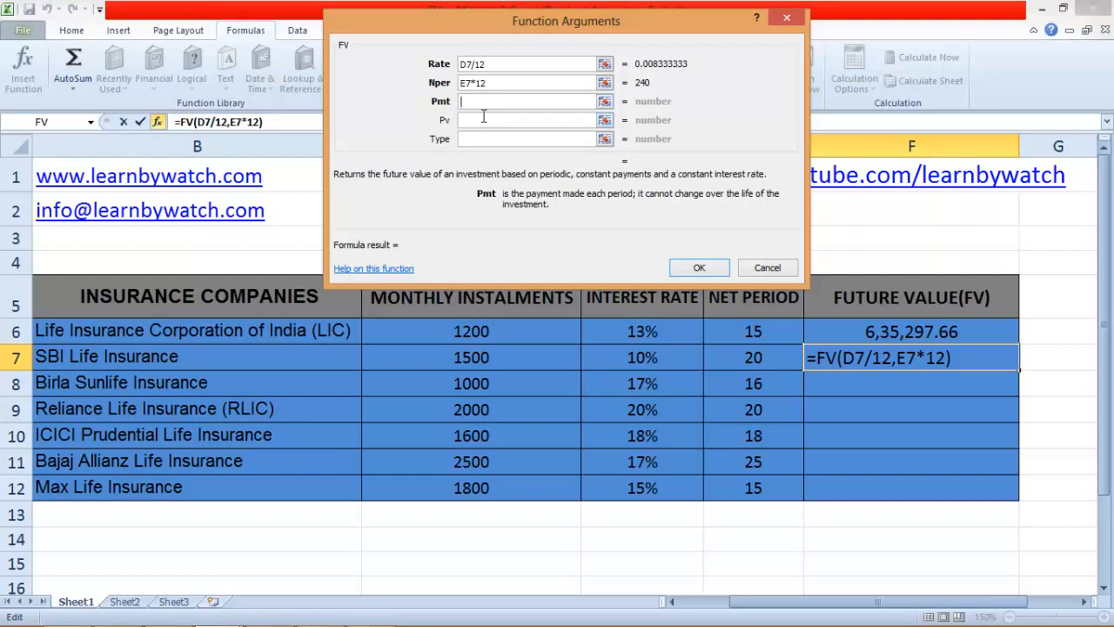
click(460, 358)
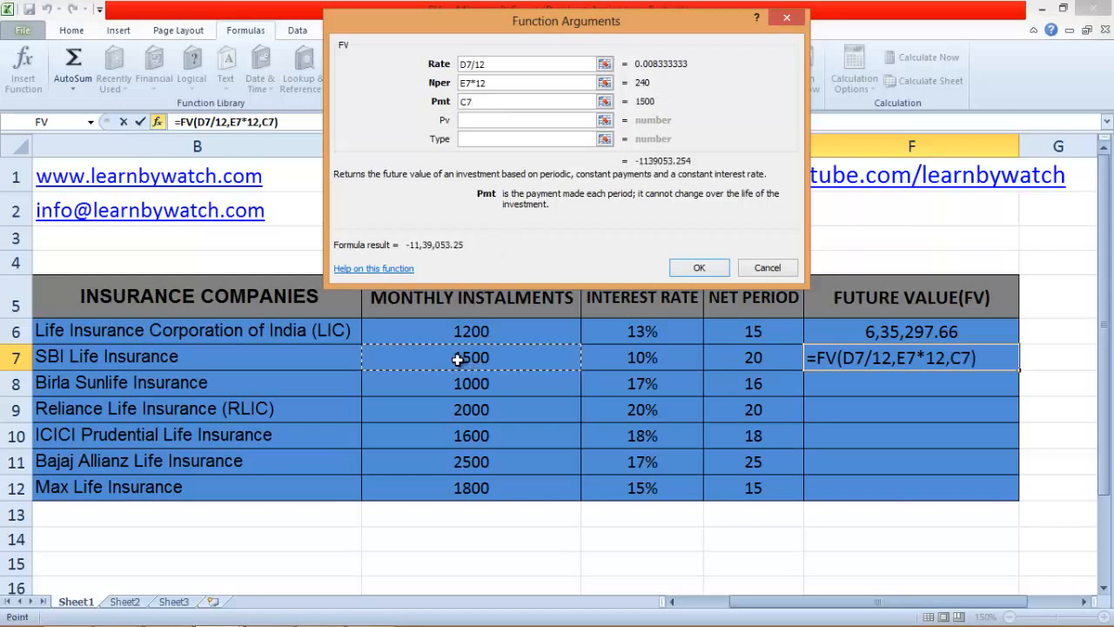
click(469, 119)
text(0)
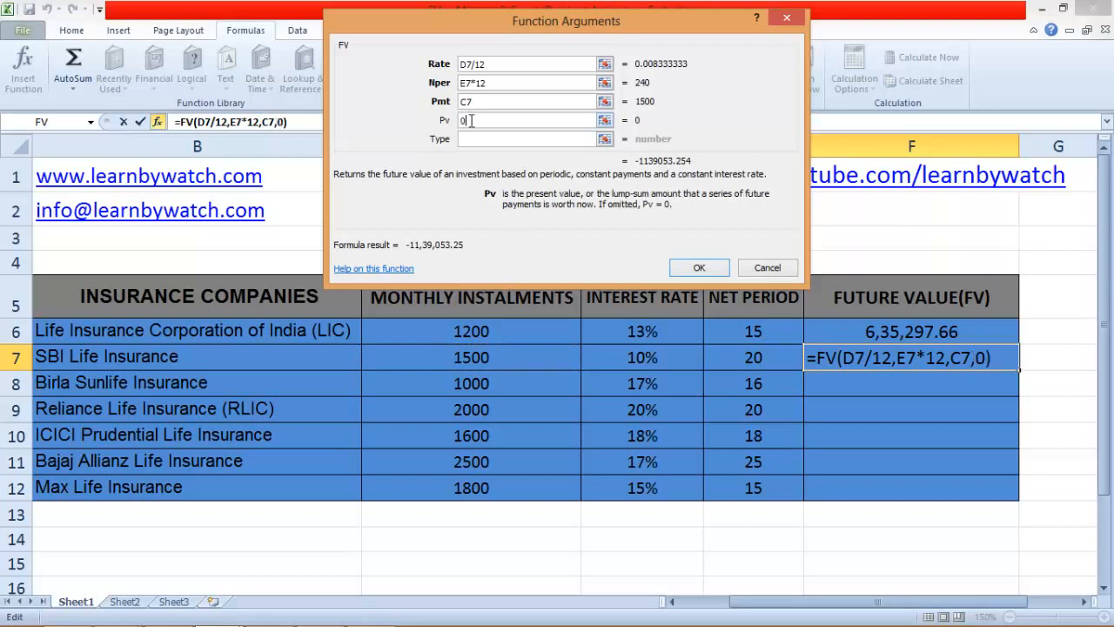
click(466, 140)
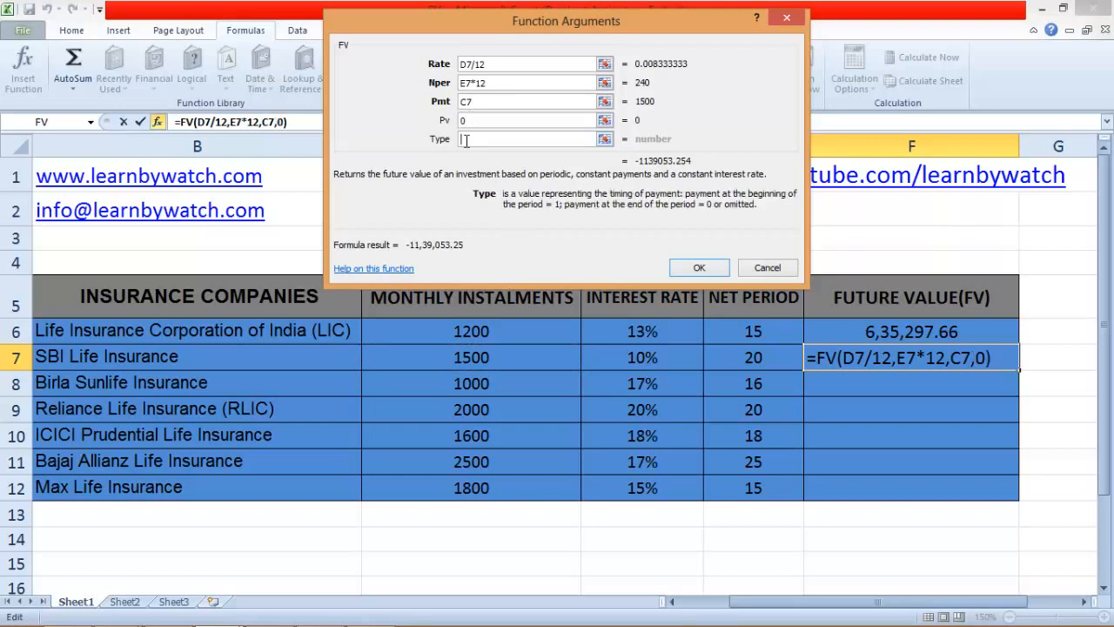
text(1)
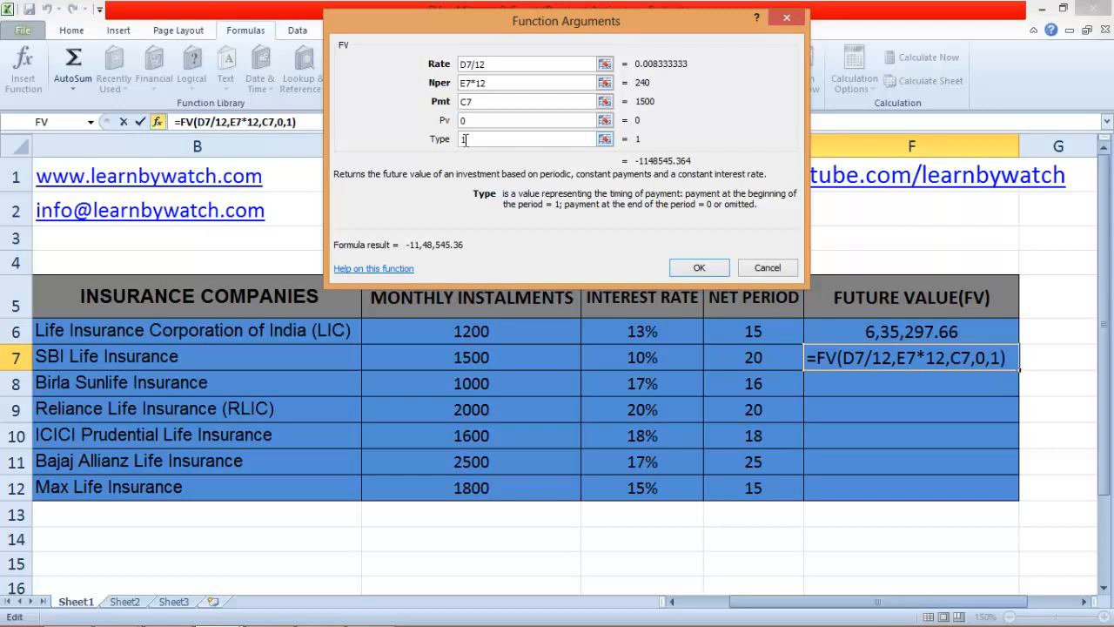
click(699, 269)
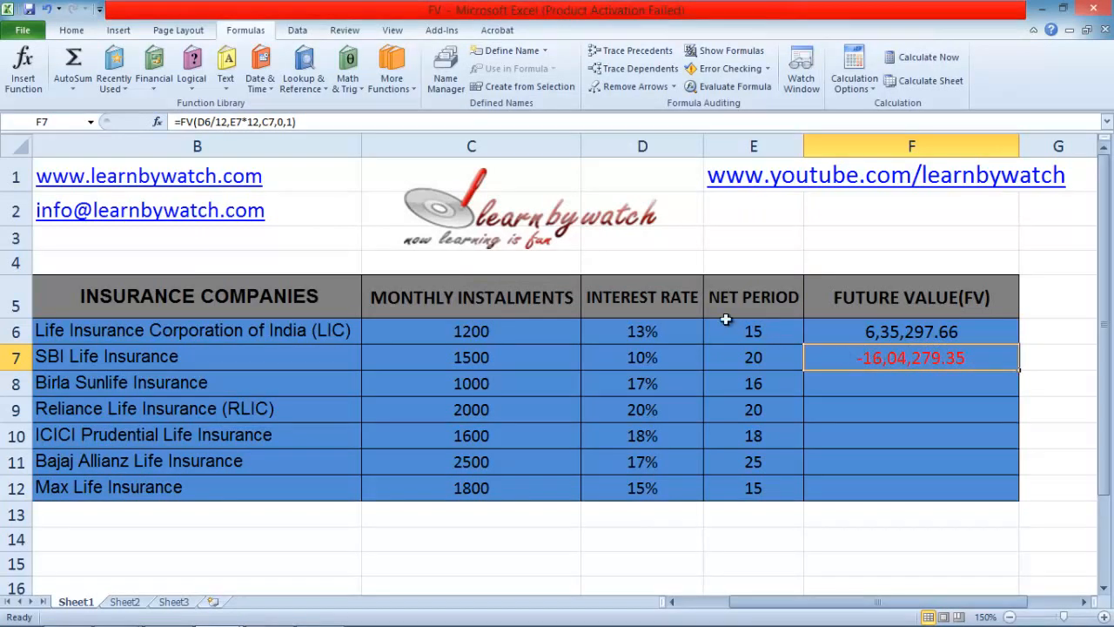
Step: Negate the F7 formula with a minus sign before FV and fill it down through F12
click(181, 121)
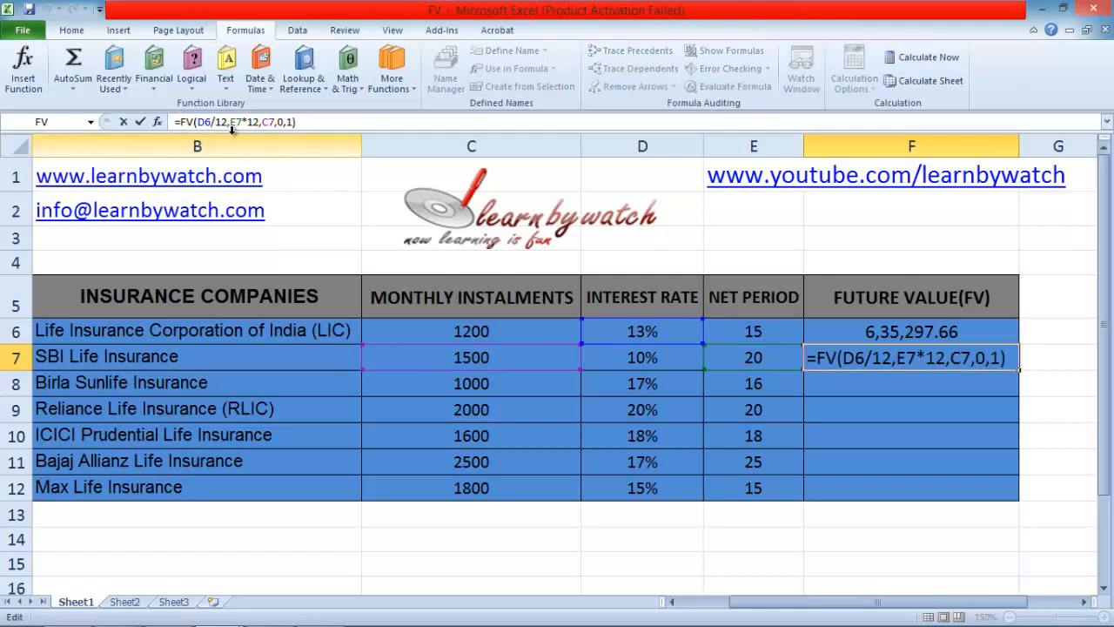
text(-)
key(Return)
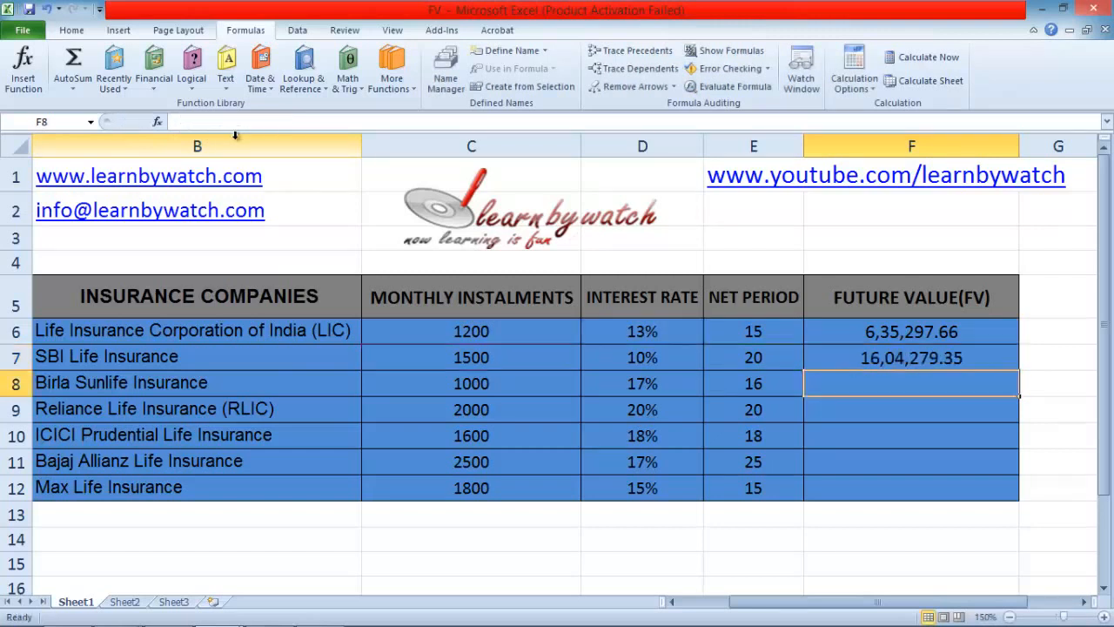
click(886, 361)
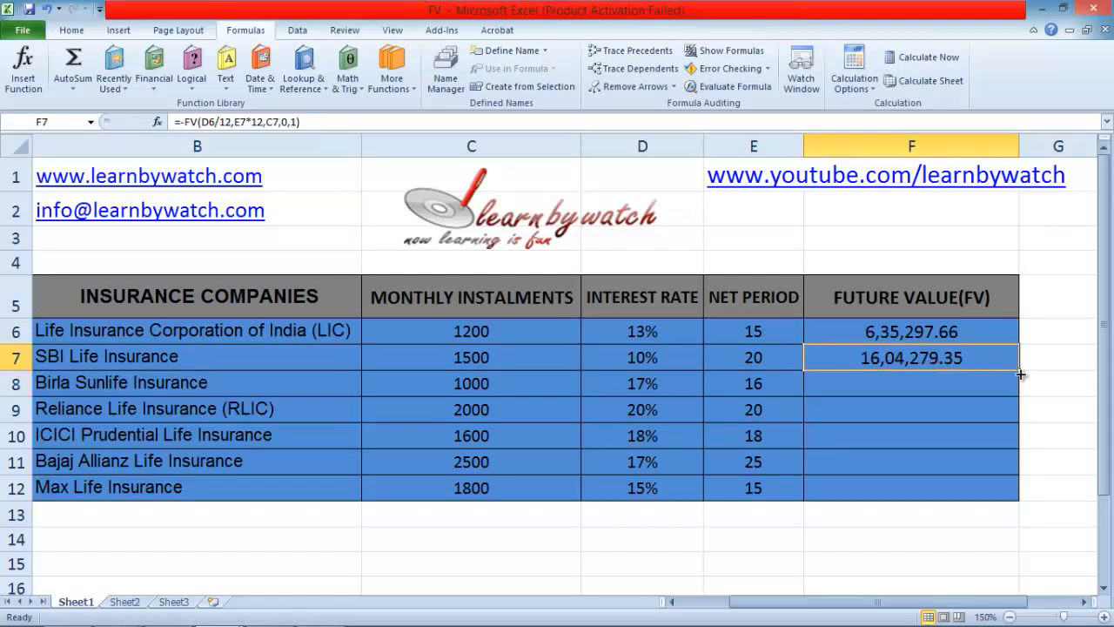
drag(1019, 371, 1020, 495)
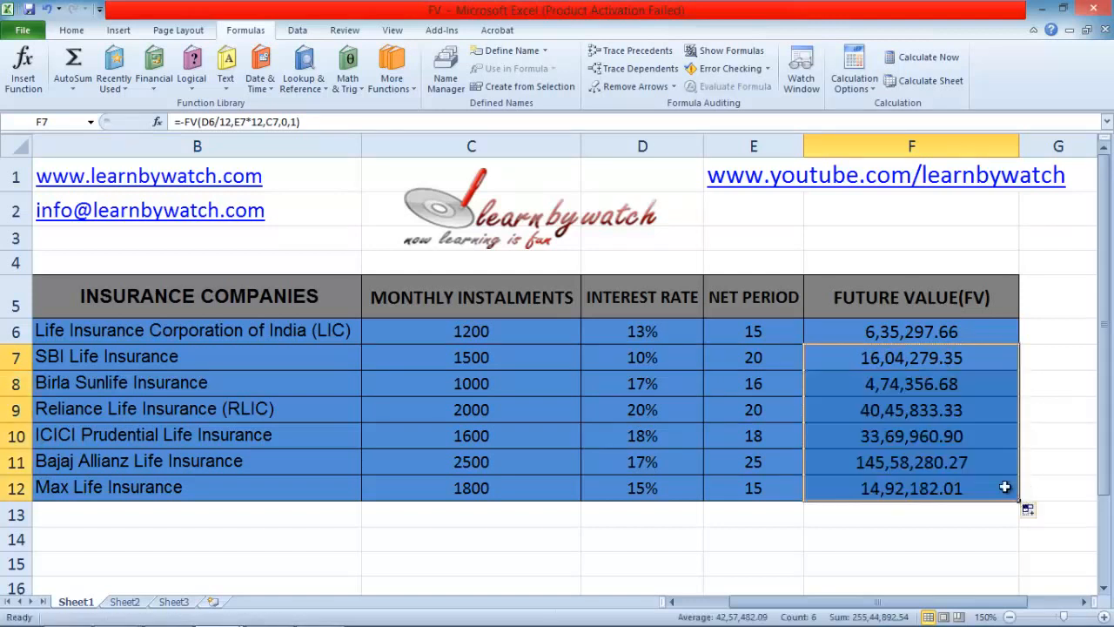
click(912, 388)
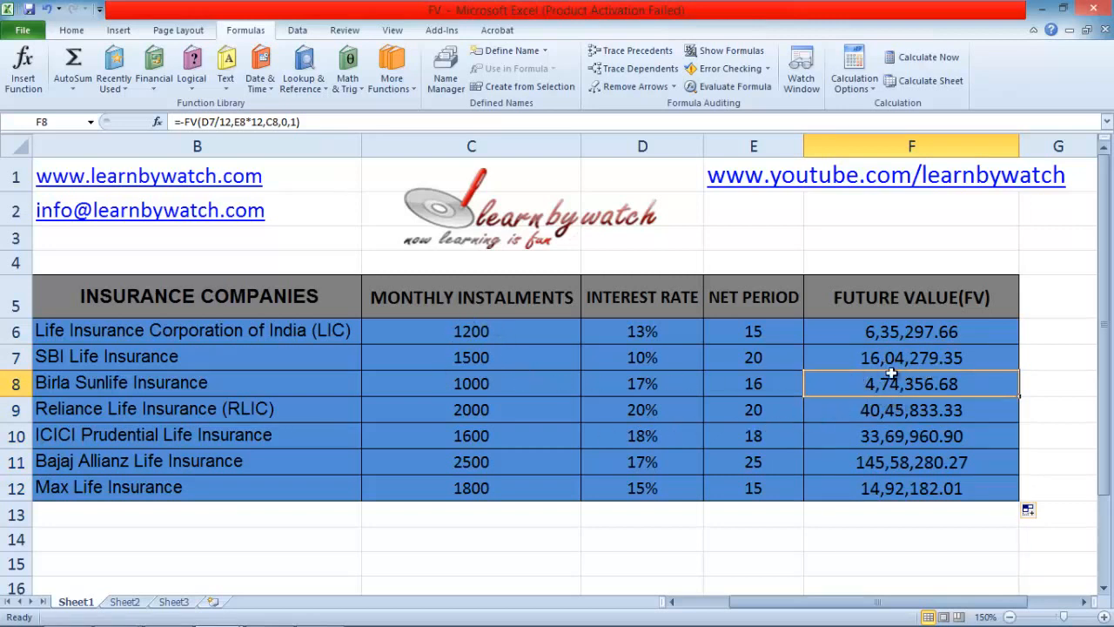
click(475, 335)
click(483, 364)
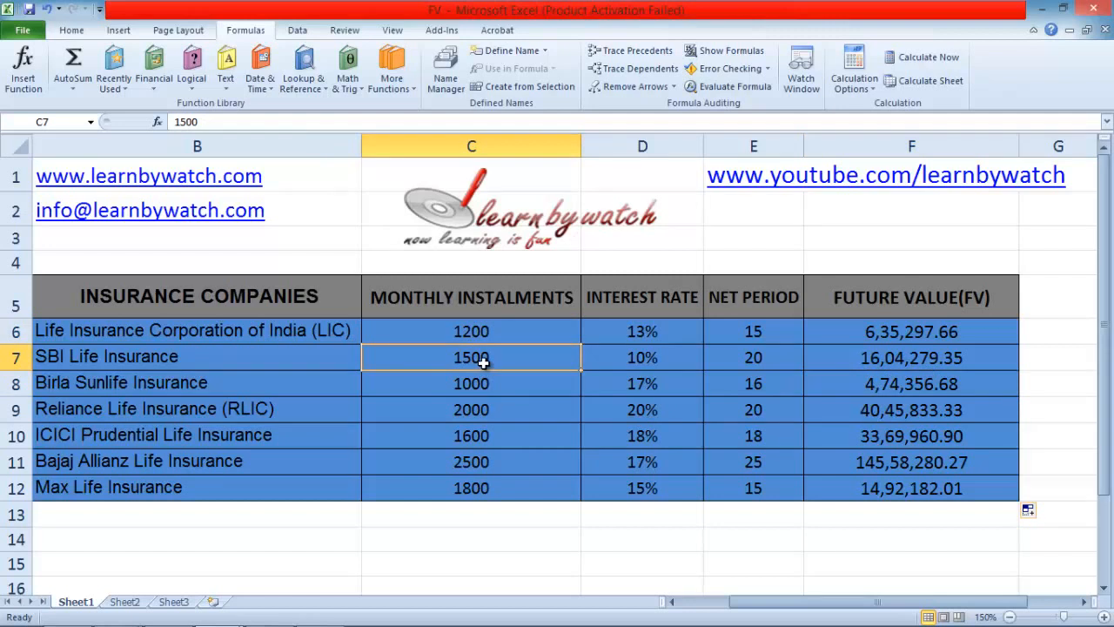